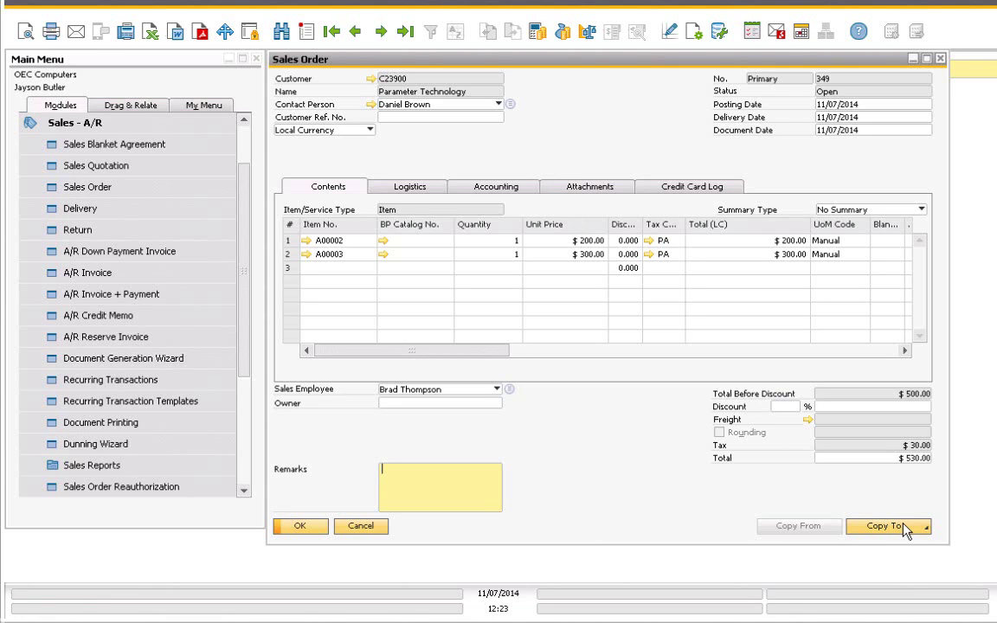
# Step: Copy the sales order to an A/R down payment invoice and set its down payment percentage to 25
pyautogui.click(927, 528)
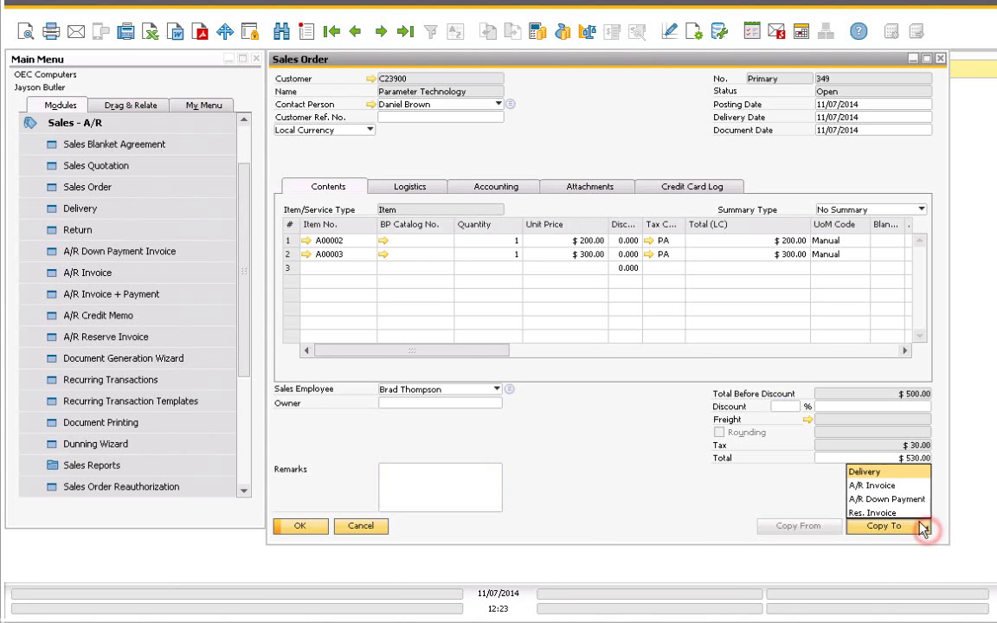
pyautogui.click(893, 502)
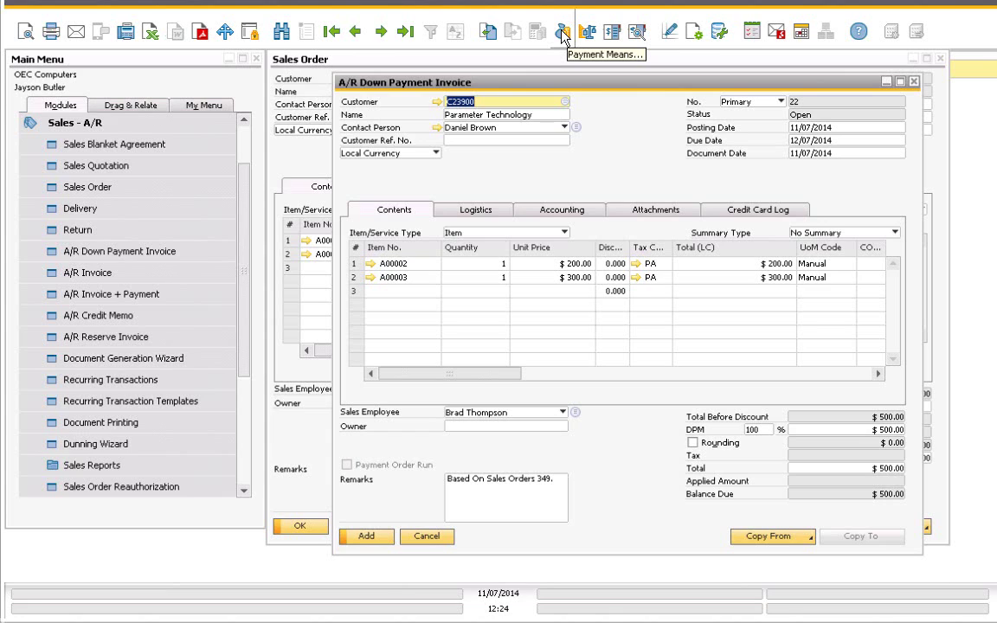
pyautogui.click(766, 430)
pyautogui.write('25')
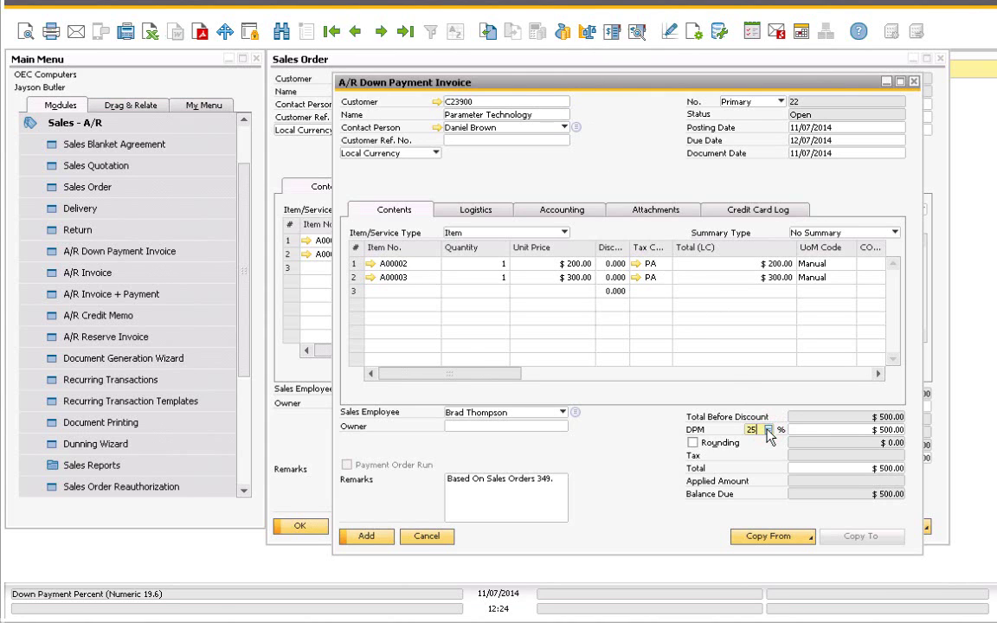
pyautogui.press('Tab')
# Step: Set the down payment amount to $110 and add the A/R down payment invoice, confirming that it cannot be changed
pyautogui.write('1')
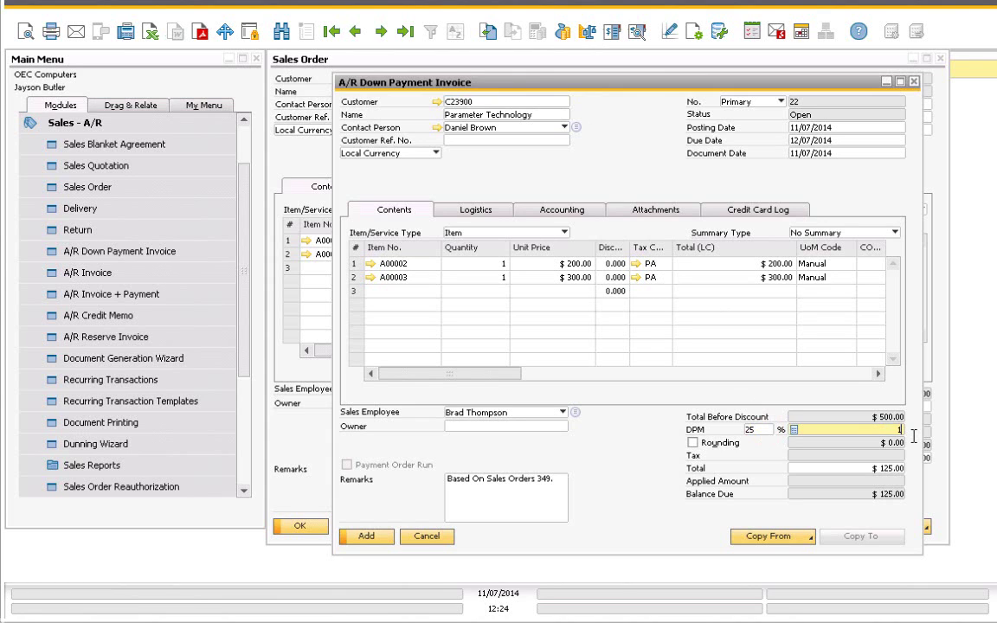
pyautogui.write('10')
pyautogui.press('Tab')
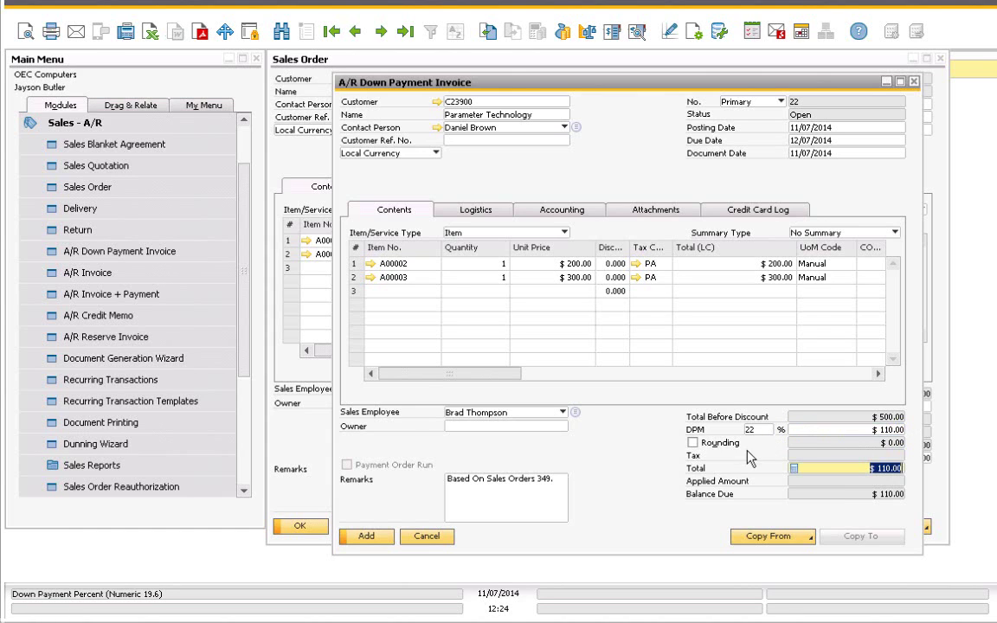
pyautogui.click(366, 536)
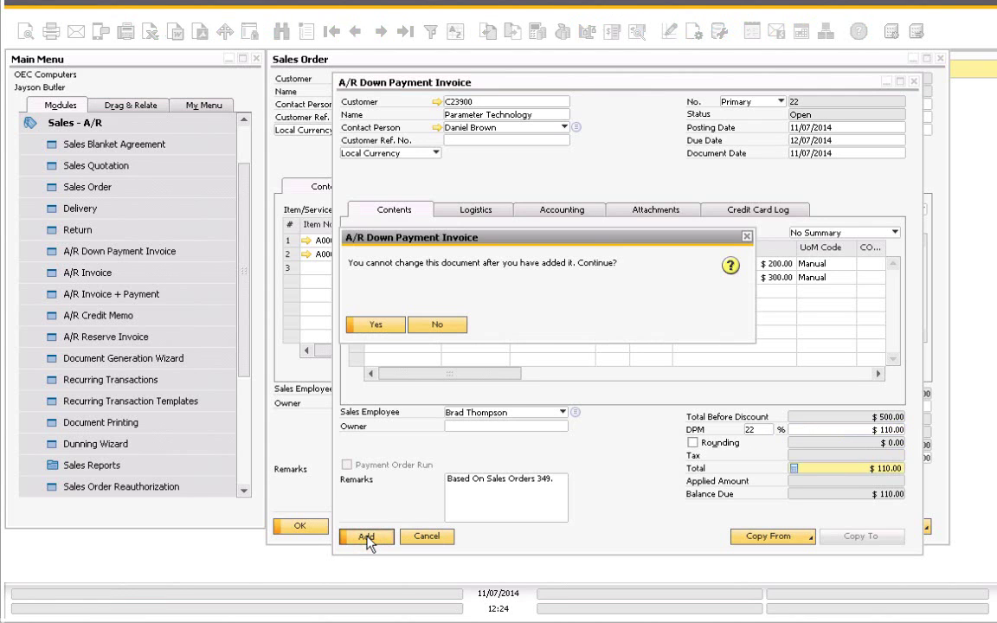
pyautogui.click(367, 328)
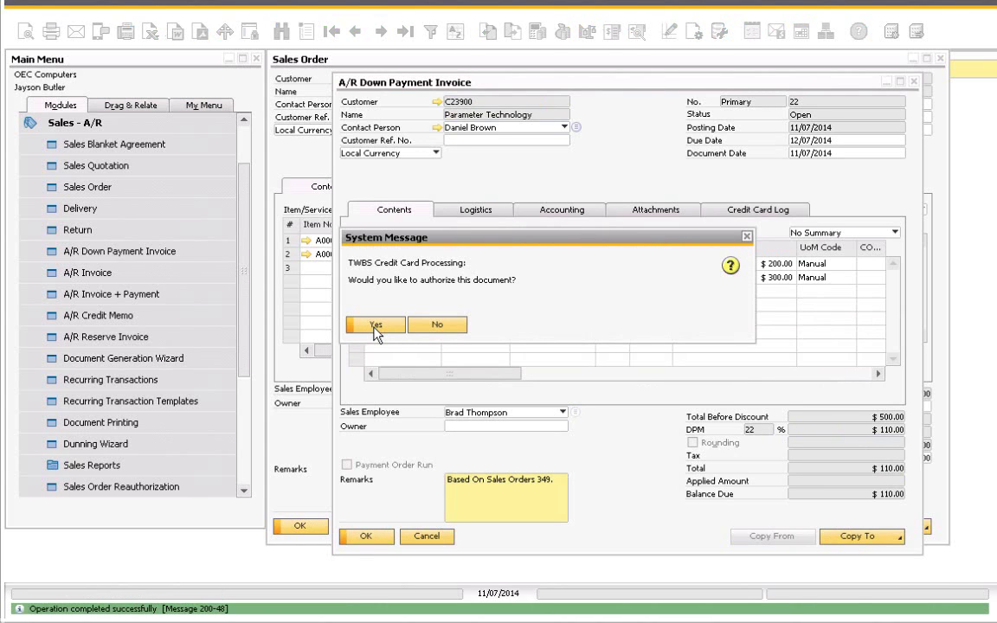
# Step: Authorize the down payment invoice for $110 on the Parameter MC card, entering the card's ID number
pyautogui.click(375, 326)
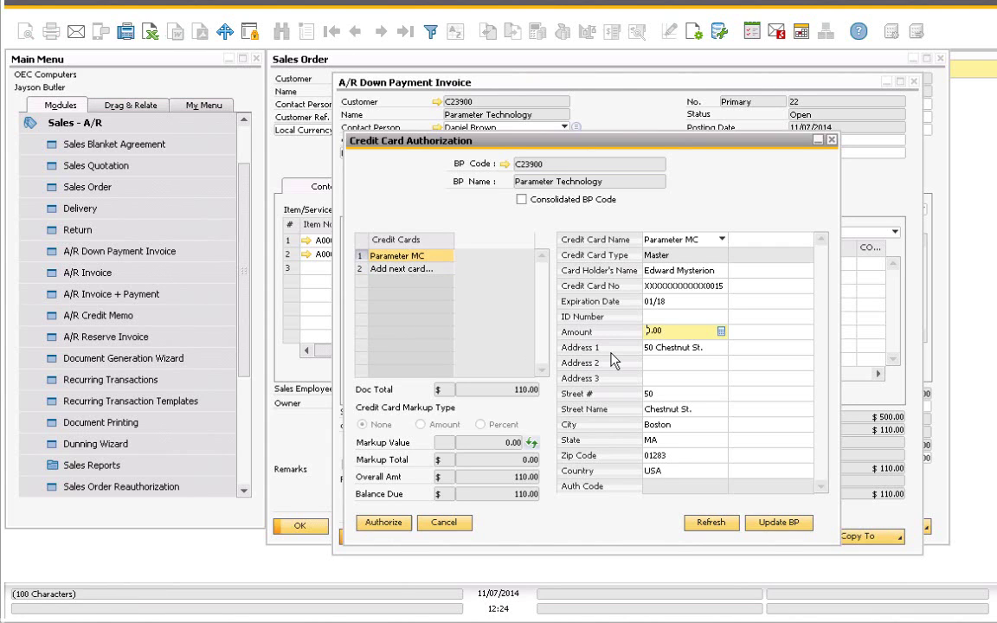
pyautogui.hotkey('shift', 'Tab')
pyautogui.write('456')
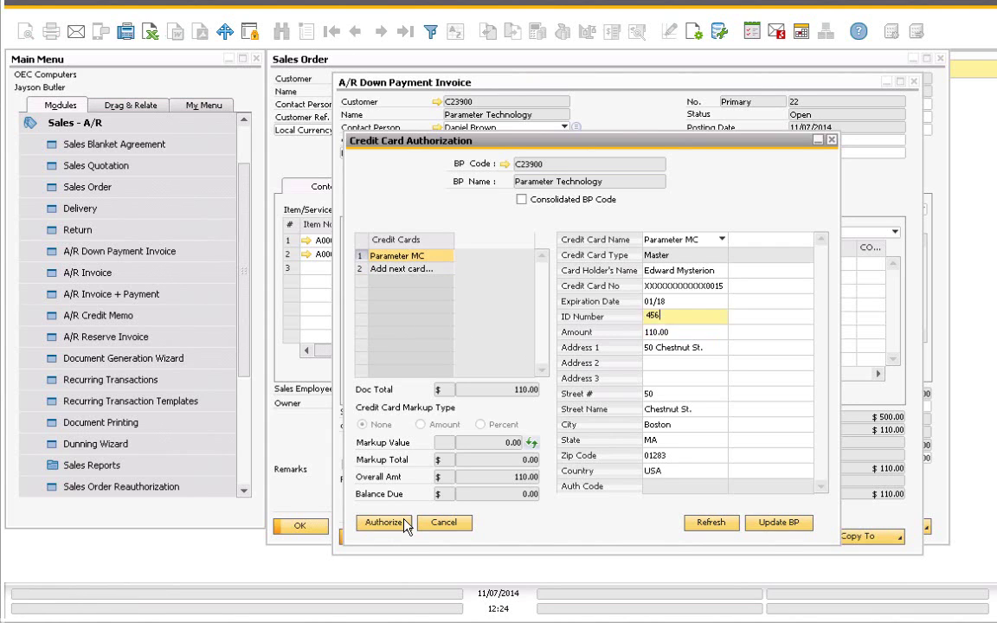
pyautogui.click(403, 523)
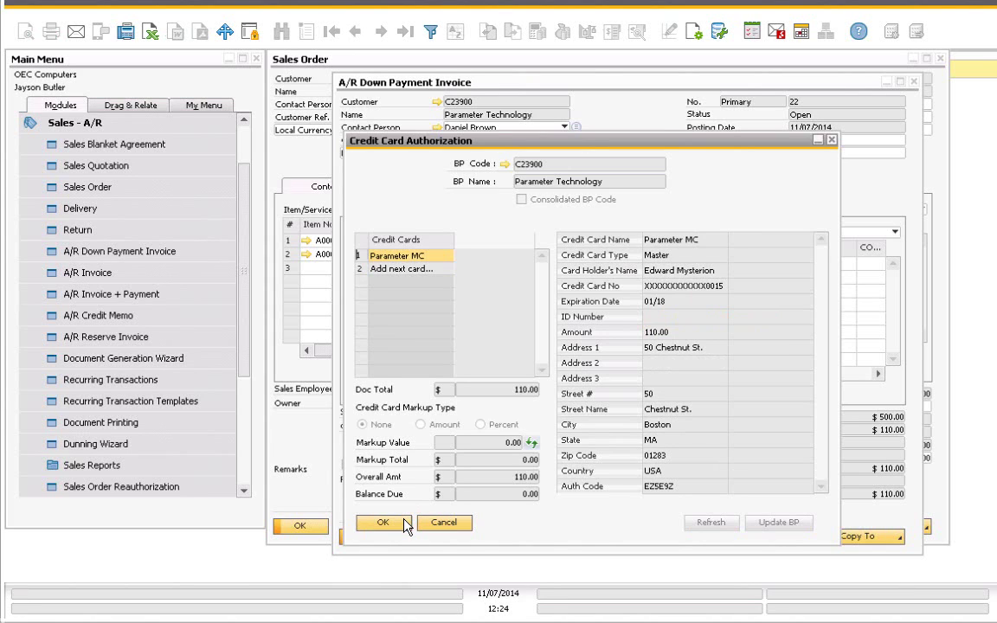
pyautogui.click(404, 523)
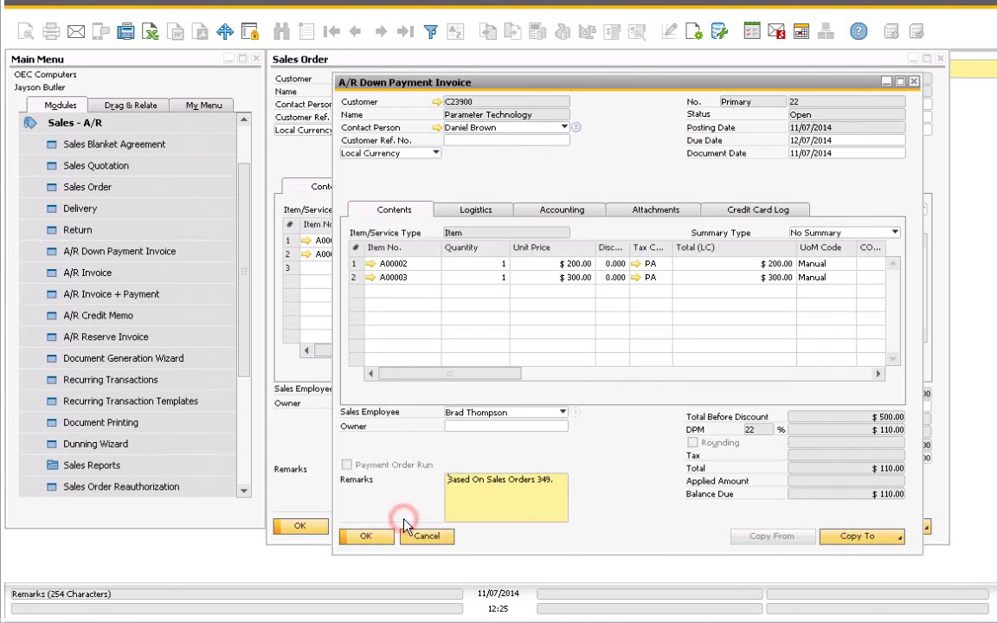
# Step: View the invoice's credit card log, and process the $110 unsettled authorization in Batch Processing with settlement and incoming payment creation
pyautogui.click(730, 211)
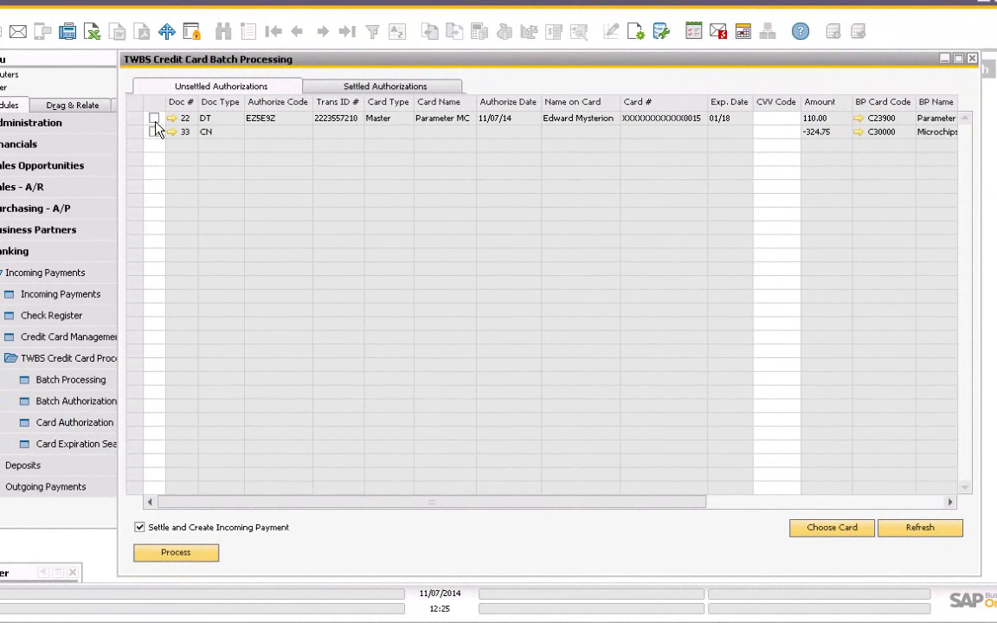
pyautogui.click(153, 119)
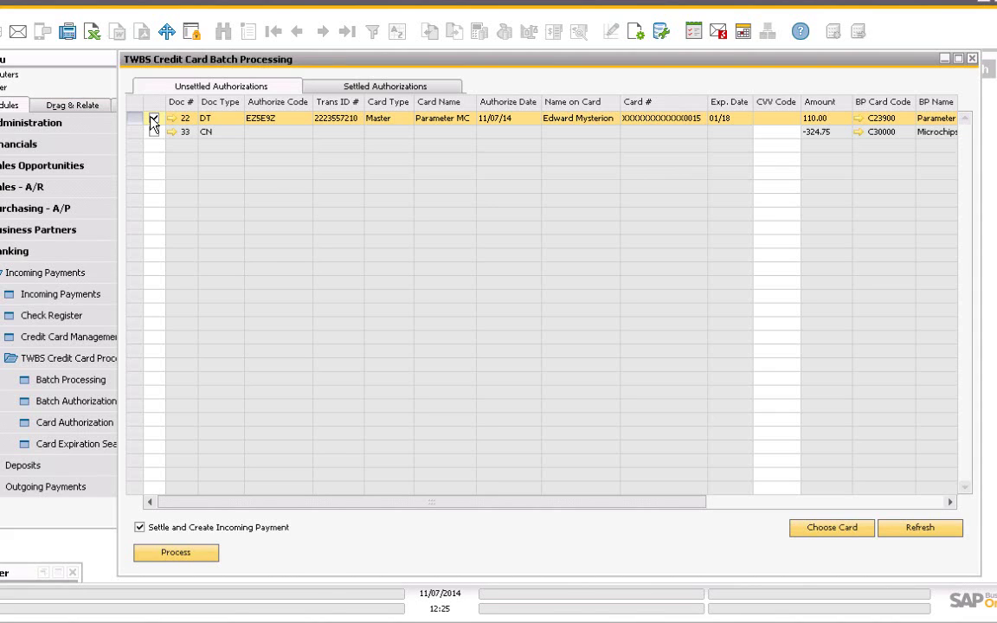
pyautogui.click(210, 555)
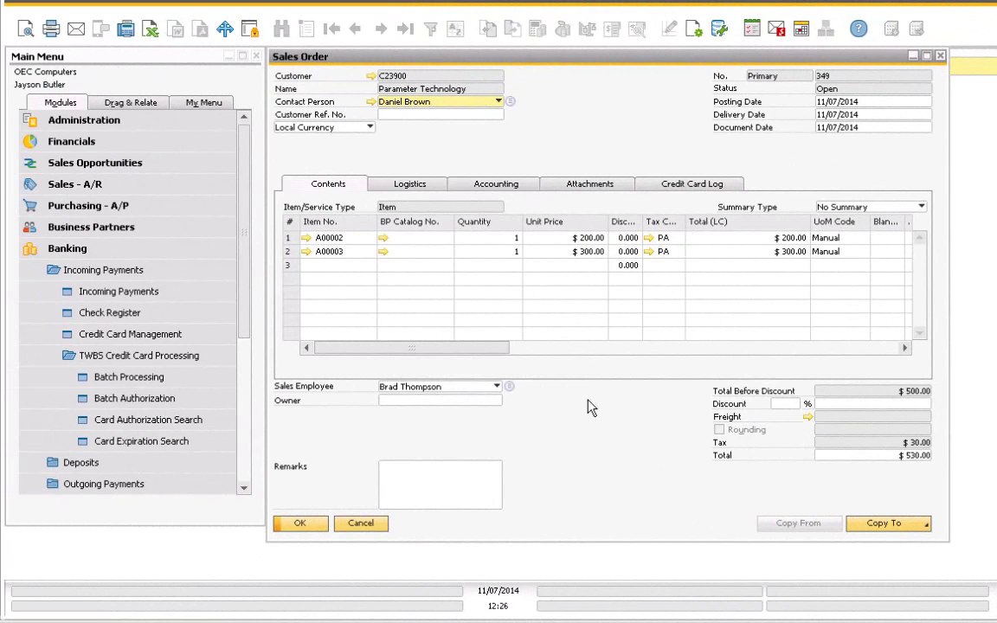
# Step: Copy the sales order to an A/R invoice and draw the $110 down payment against it
pyautogui.click(926, 524)
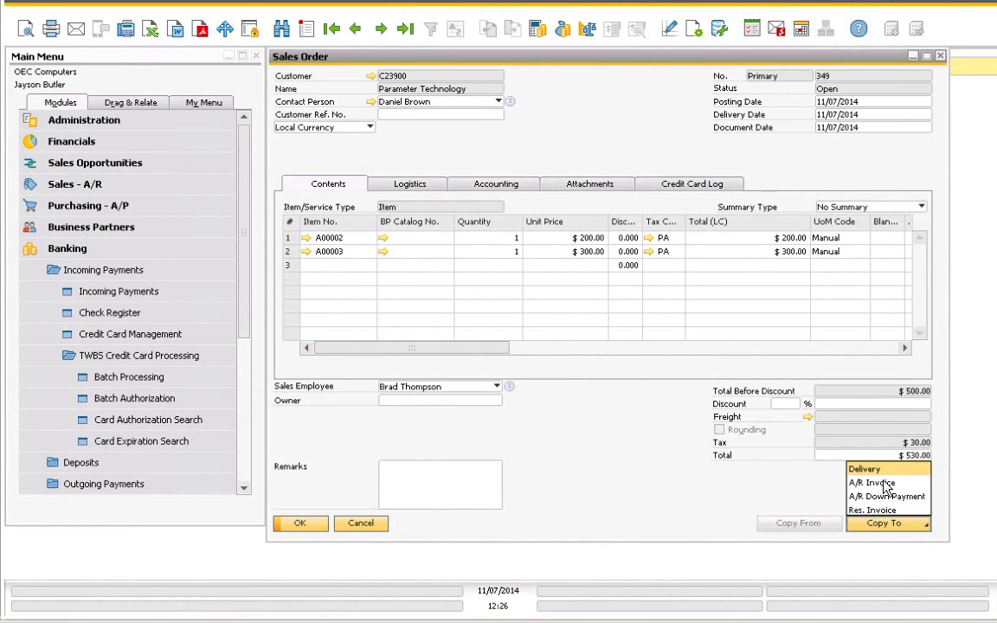
pyautogui.click(884, 483)
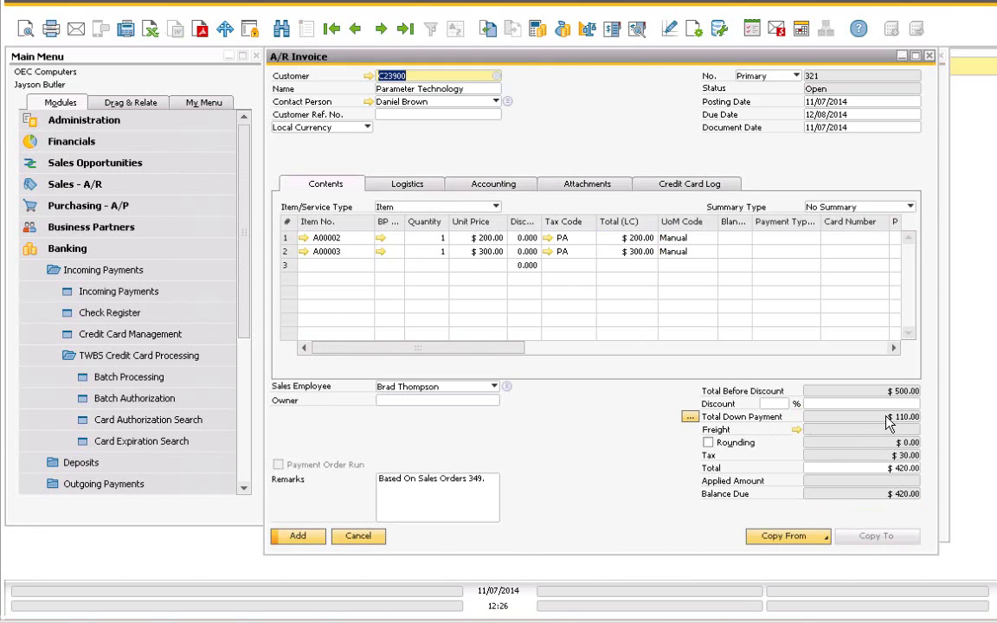
pyautogui.click(688, 419)
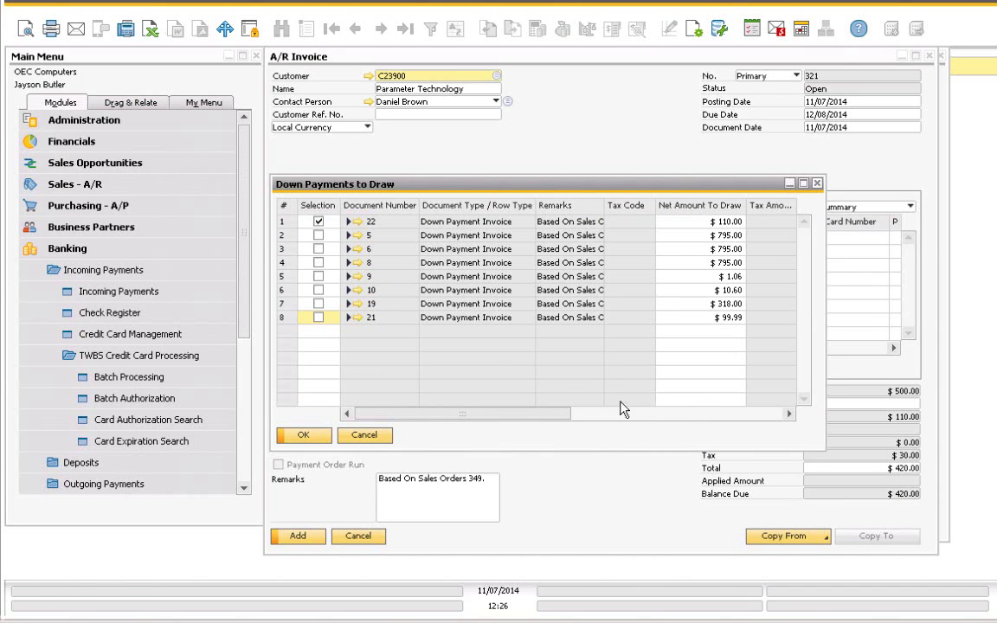
pyautogui.click(319, 223)
pyautogui.click(316, 436)
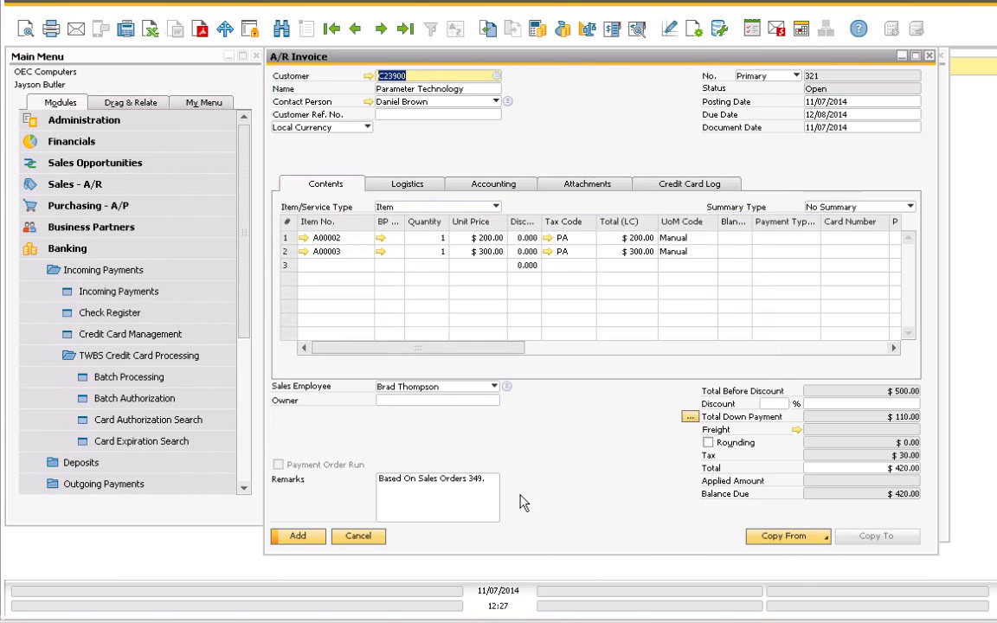
# Step: Add the A/R invoice, then open its credit card authorization and cancel it without authorizing the card
pyautogui.click(296, 537)
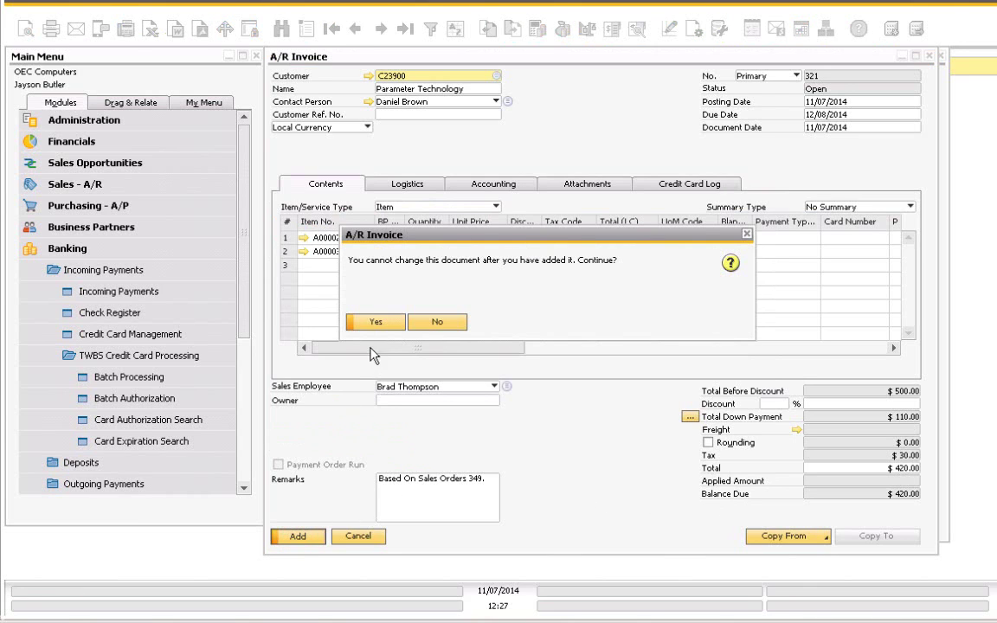
pyautogui.click(377, 322)
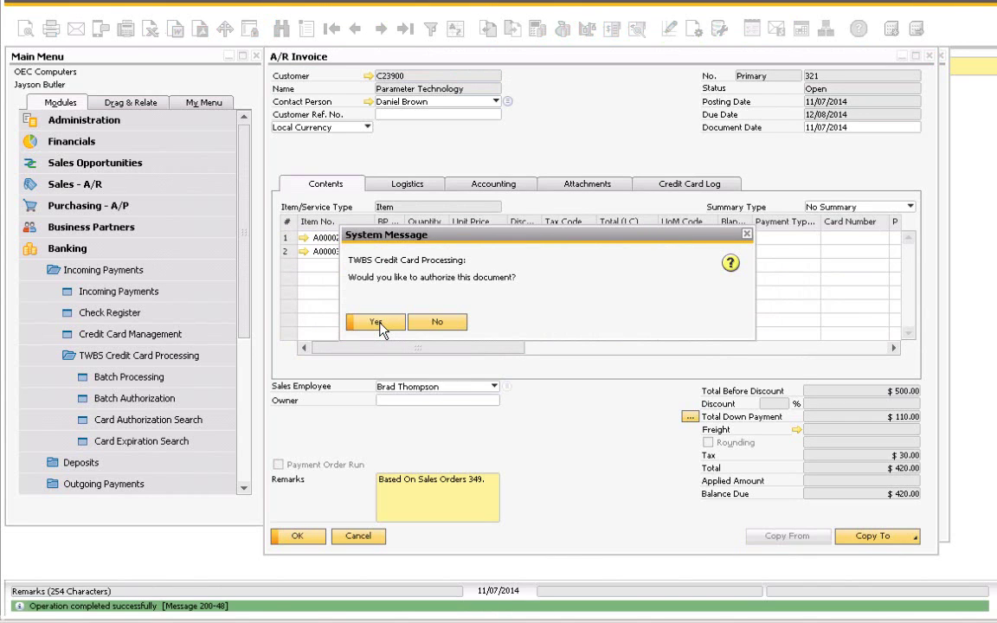
pyautogui.click(379, 324)
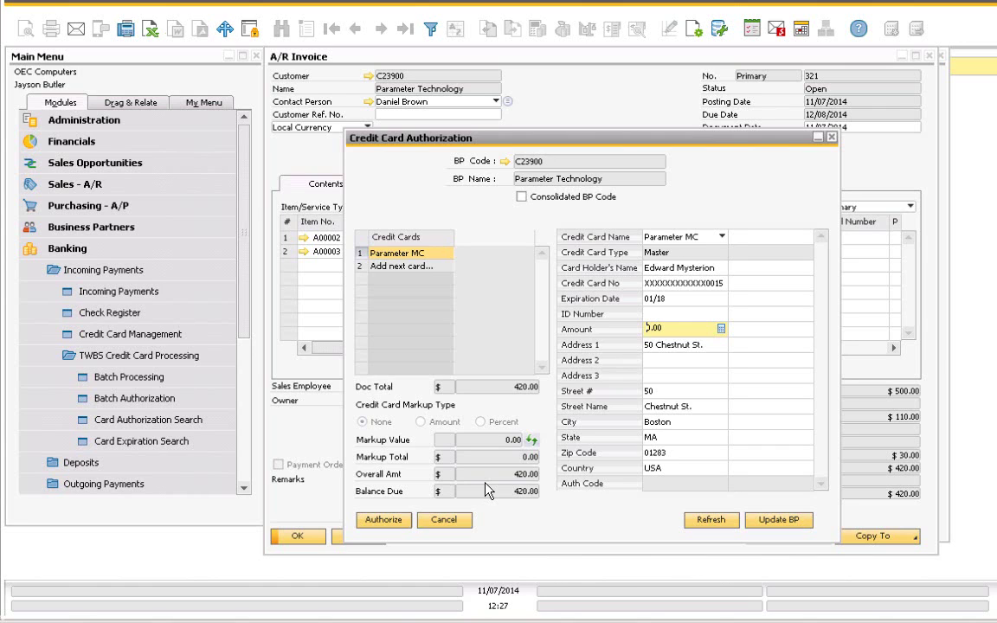
pyautogui.click(444, 519)
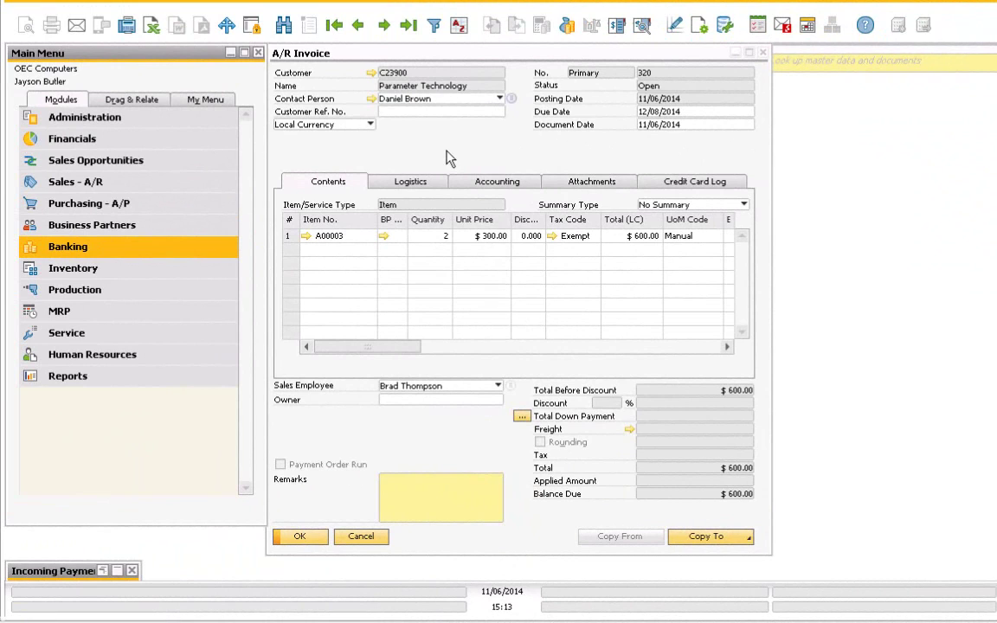
# Step: Select the $600 invoice in the incoming payment for Parameter Technology and set its total payment to $275.50
pyautogui.click(685, 186)
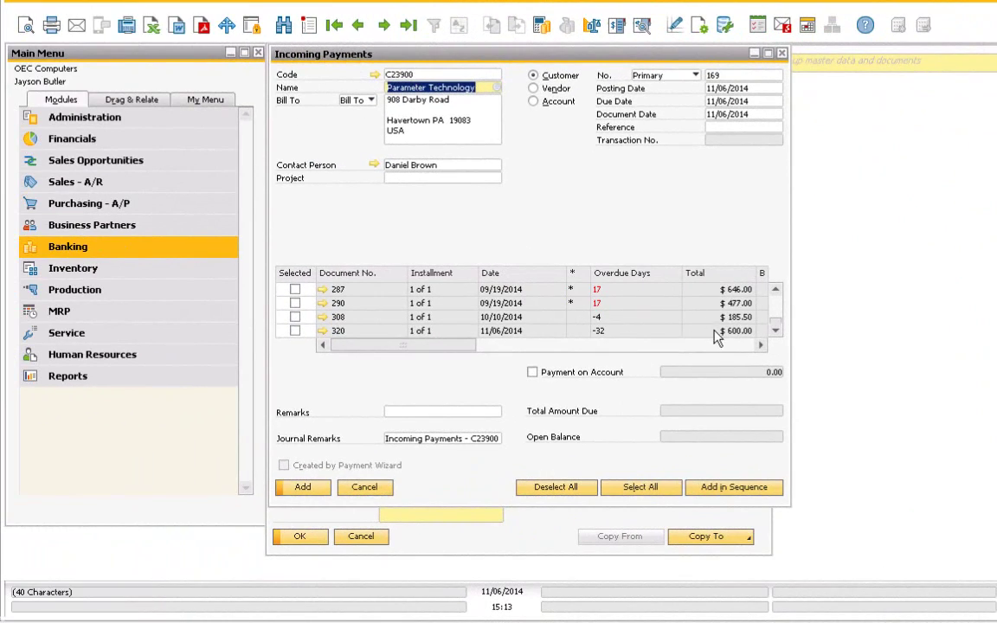
pyautogui.click(295, 331)
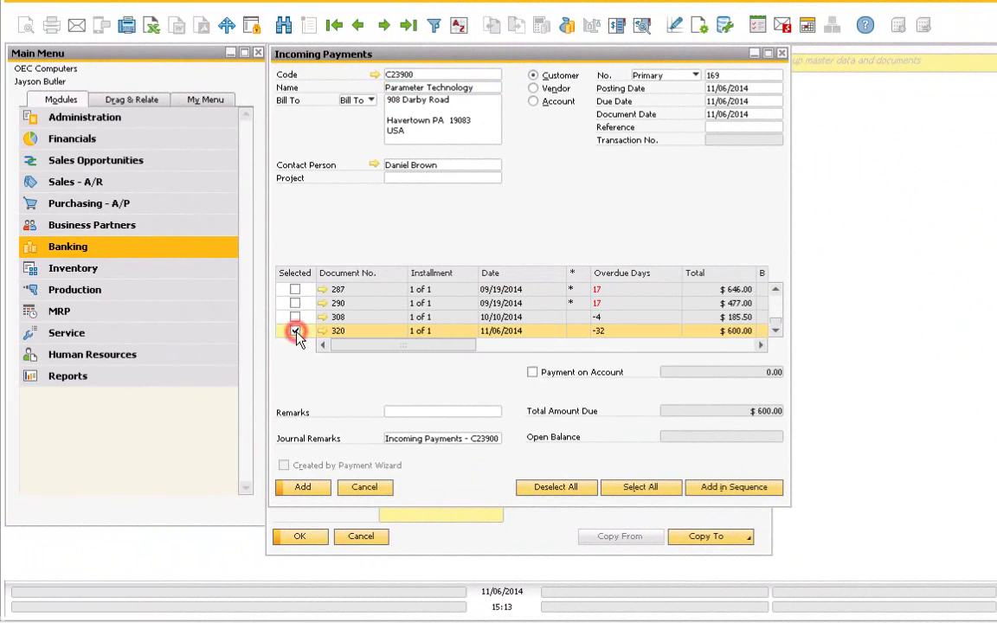
pyautogui.click(505, 345)
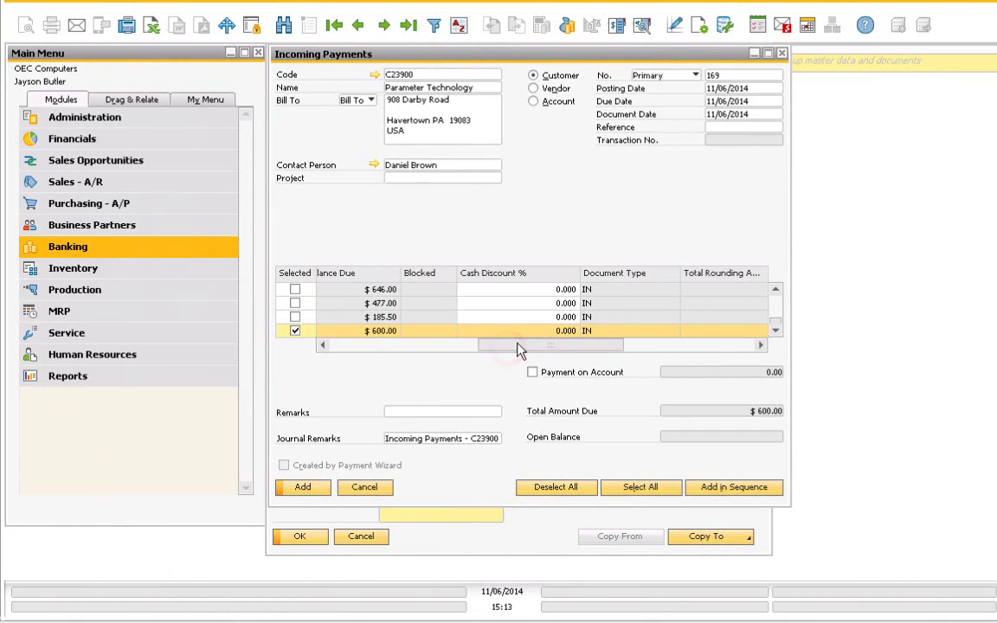
pyautogui.click(643, 344)
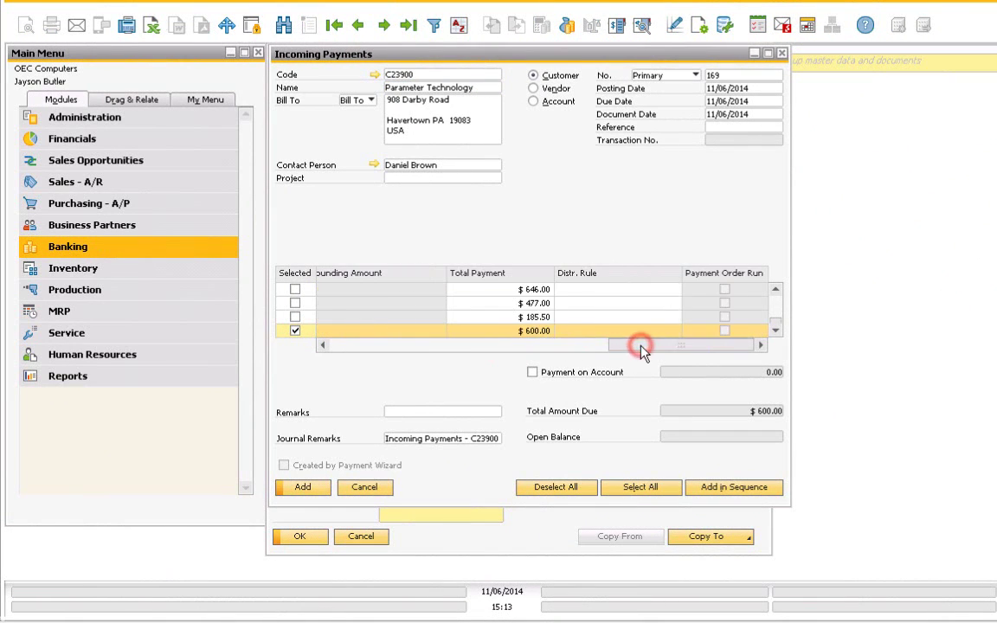
pyautogui.click(528, 332)
pyautogui.write('2')
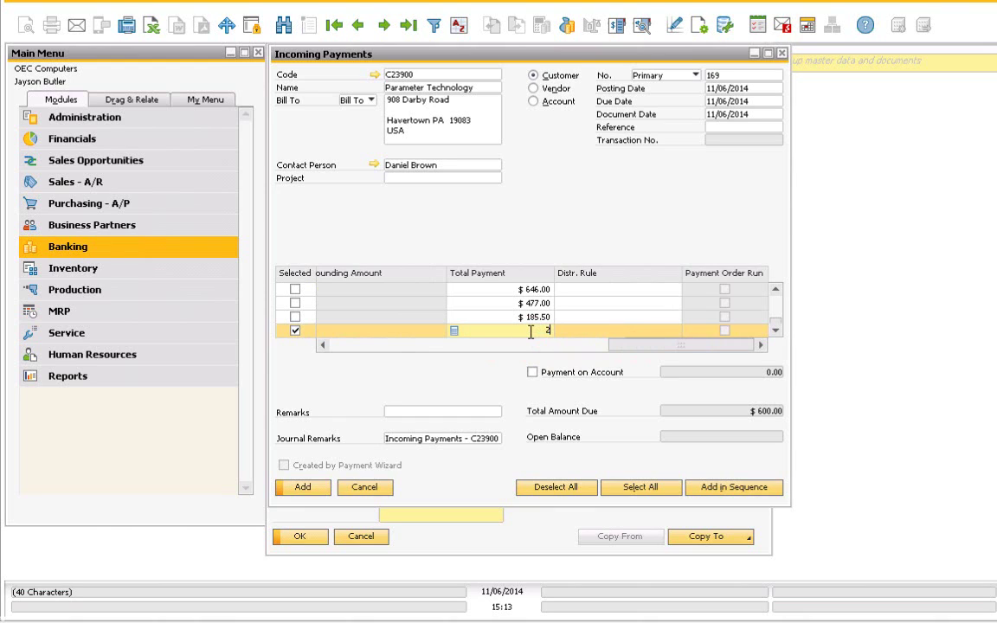
pyautogui.write('75.50')
pyautogui.press('Tab')
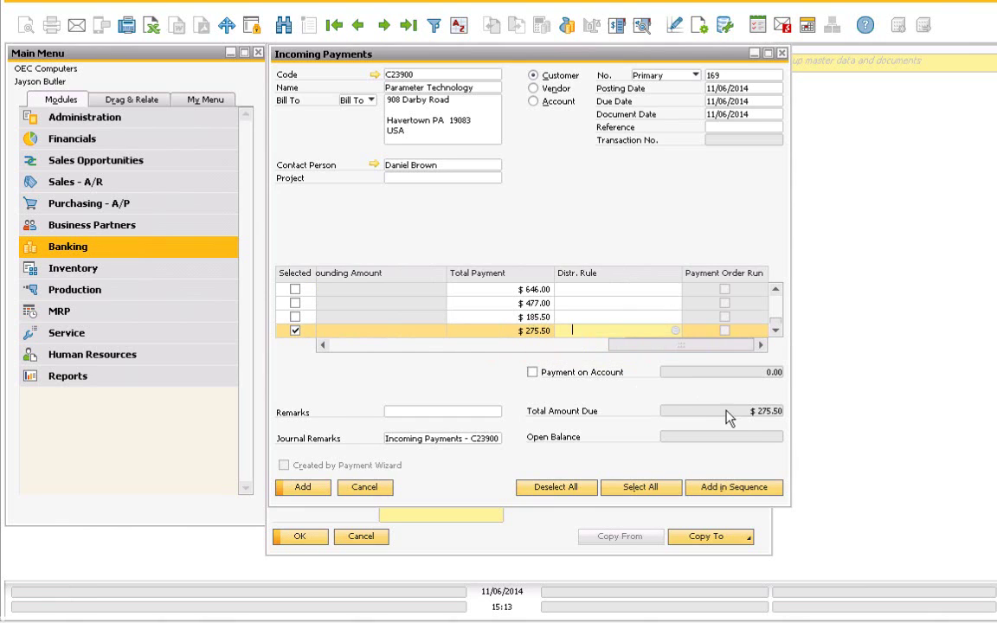
# Step: In the incoming payment's payment means, choose the Parameter MC card and set the amount due to $275.50
pyautogui.click(566, 25)
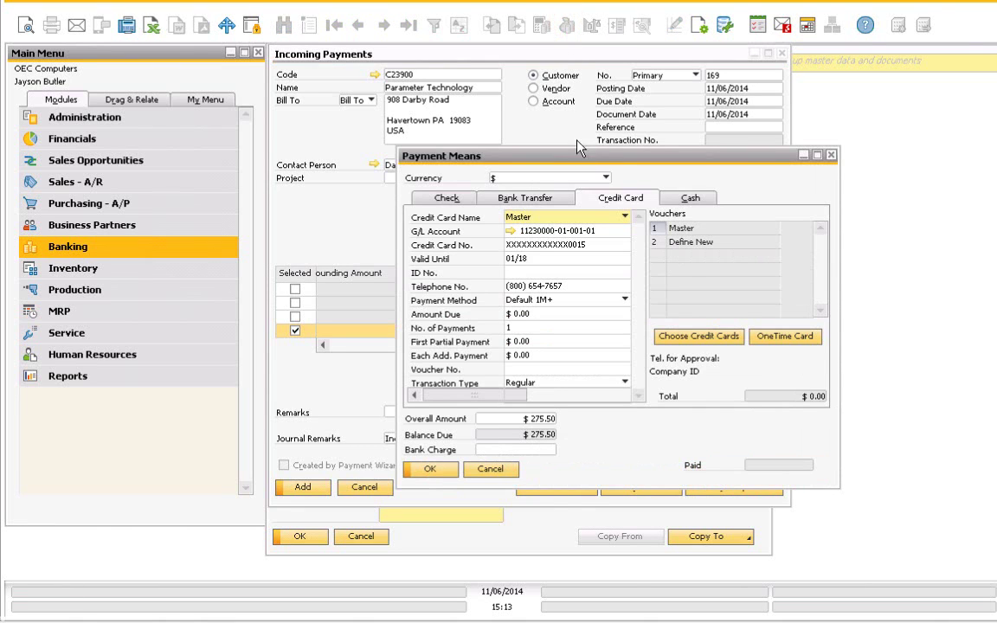
pyautogui.click(699, 336)
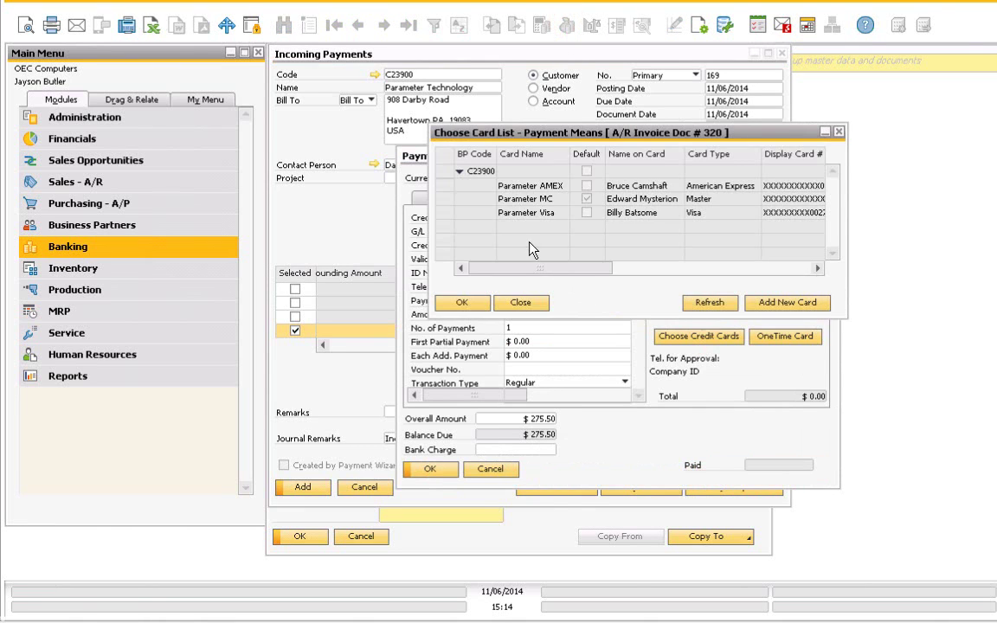
pyautogui.doubleClick(449, 199)
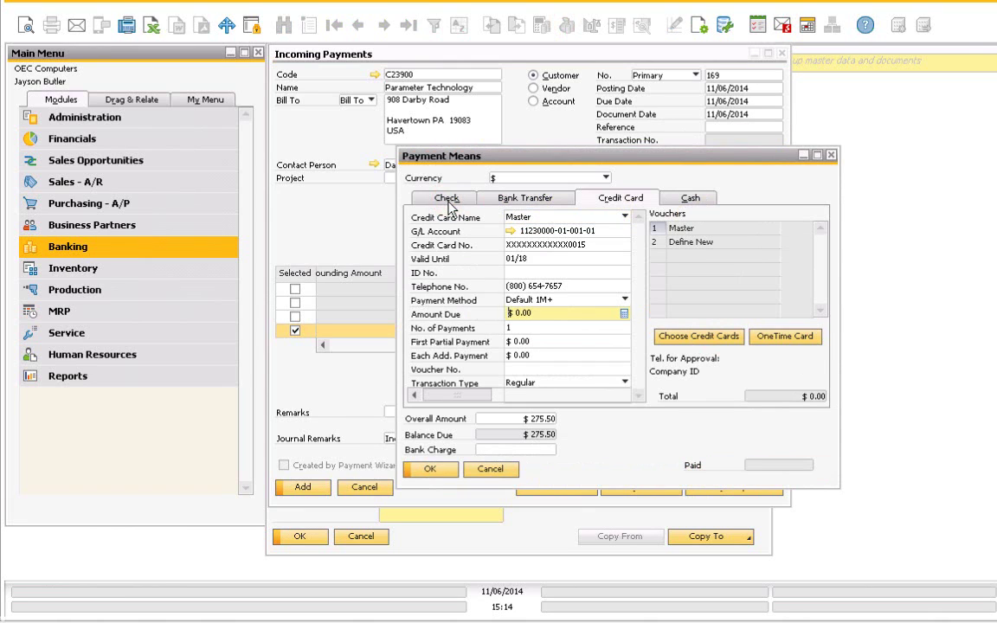
pyautogui.click(541, 314)
pyautogui.hotkey('ctrl', 'b')
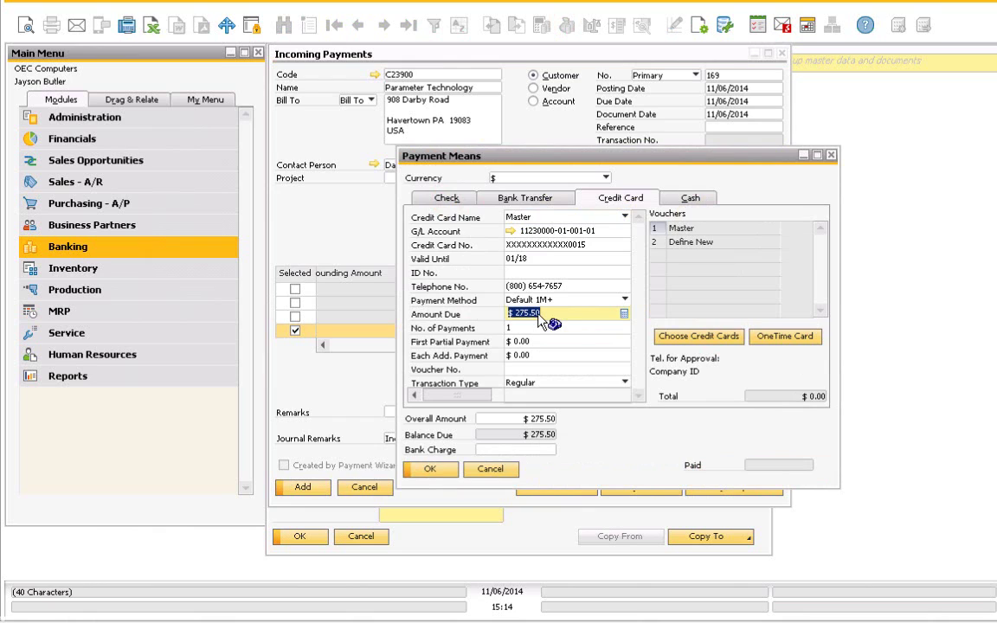
# Step: Authorize the credit card payment and accept the payment means, continuing past the cash account and voucher approval warnings
pyautogui.click(449, 472)
pyautogui.click(449, 472)
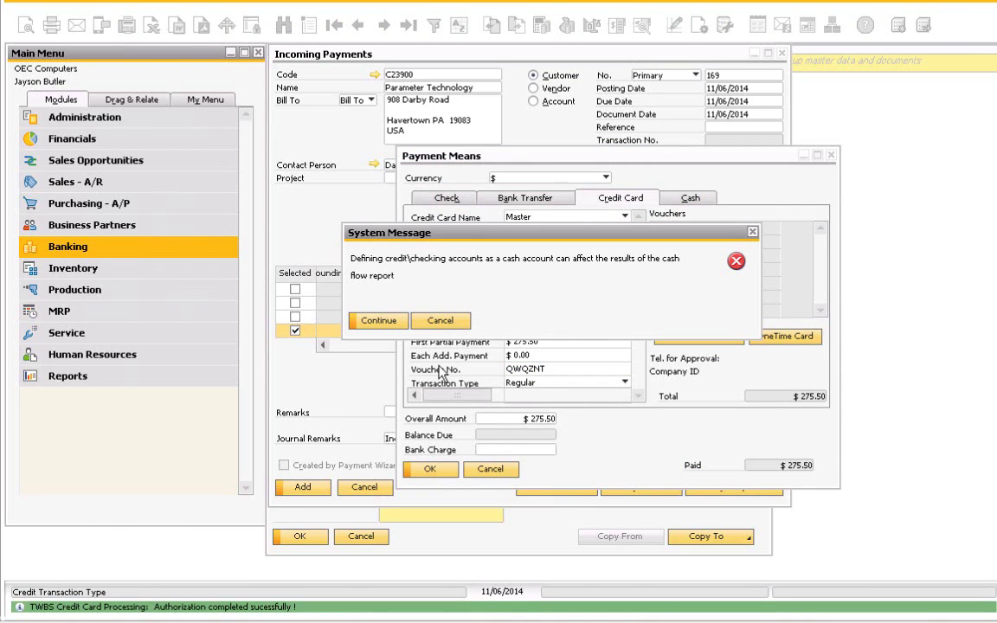
pyautogui.click(379, 321)
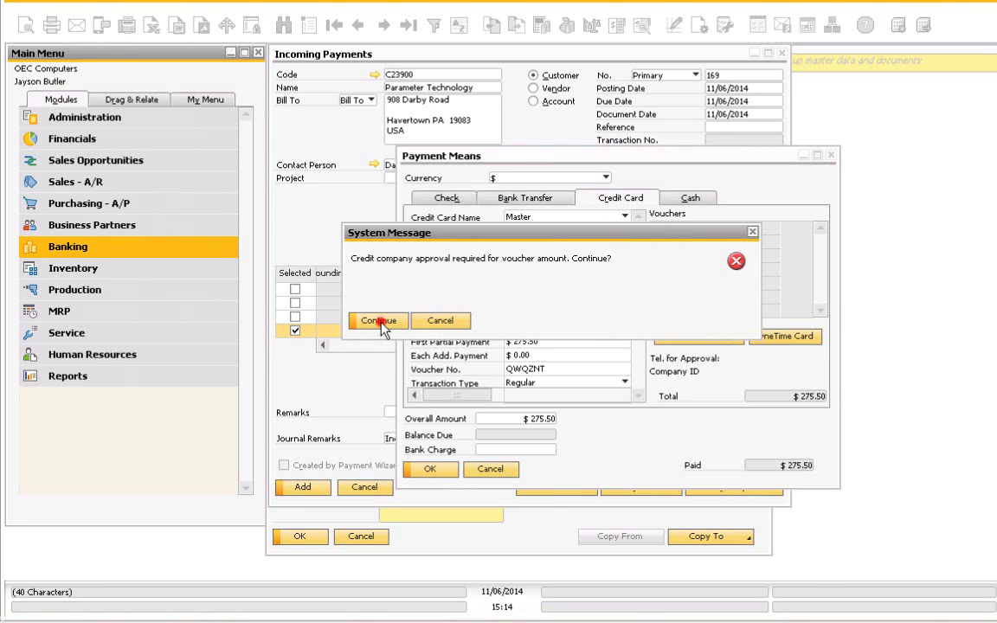
pyautogui.click(379, 321)
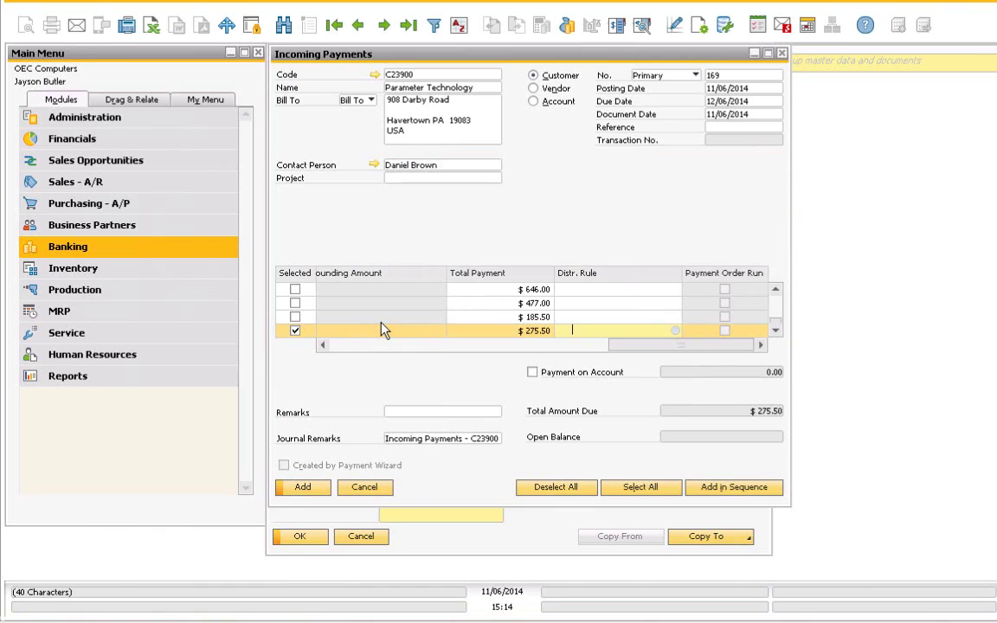
# Step: Add the $275.50 incoming payment for Parameter Technology, confirm the addition, and bring the posted payment back up
pyautogui.click(303, 488)
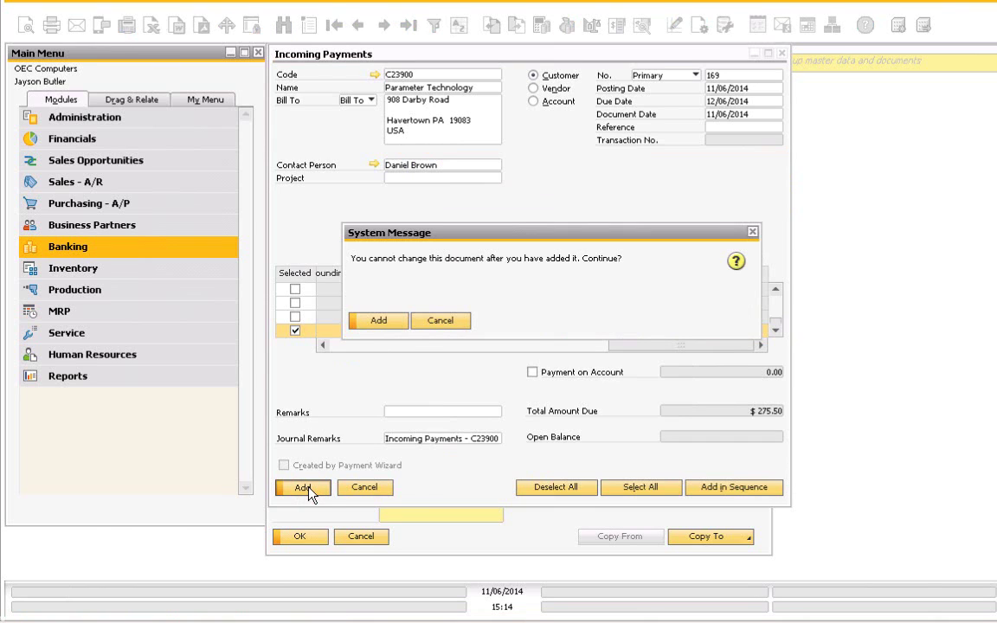
pyautogui.click(362, 322)
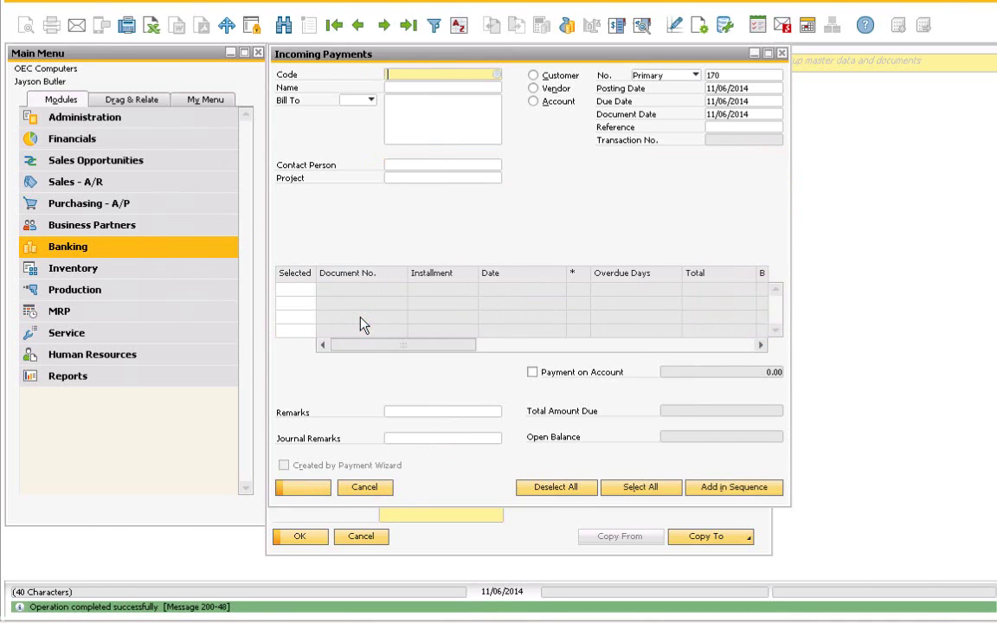
pyautogui.click(357, 25)
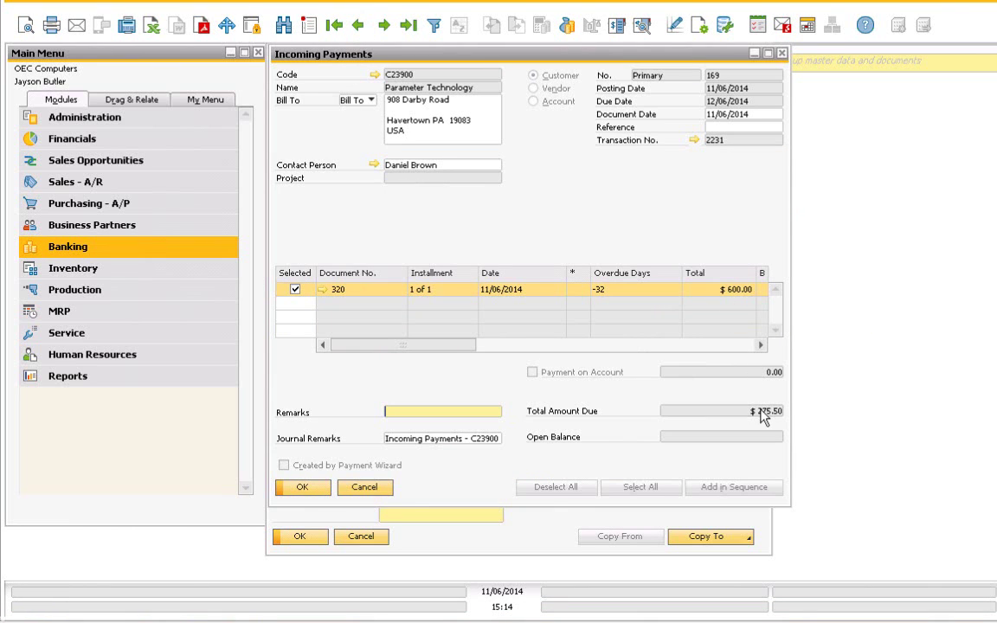
# Step: Review the total payment recorded in the posted payment's invoice row, then open the linked A/R invoice
pyautogui.click(731, 347)
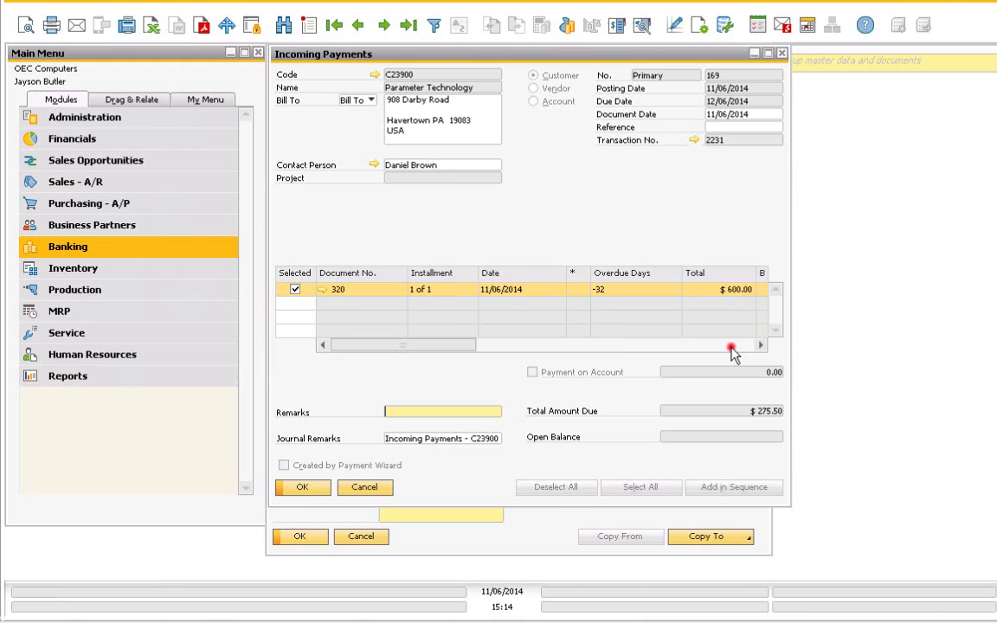
pyautogui.click(656, 347)
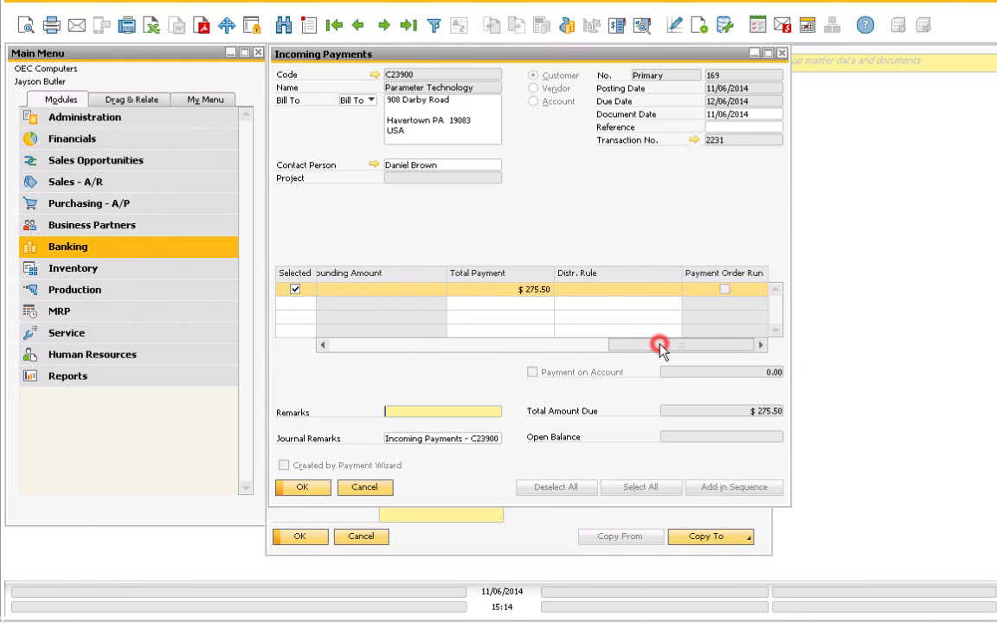
pyautogui.click(350, 346)
pyautogui.click(349, 347)
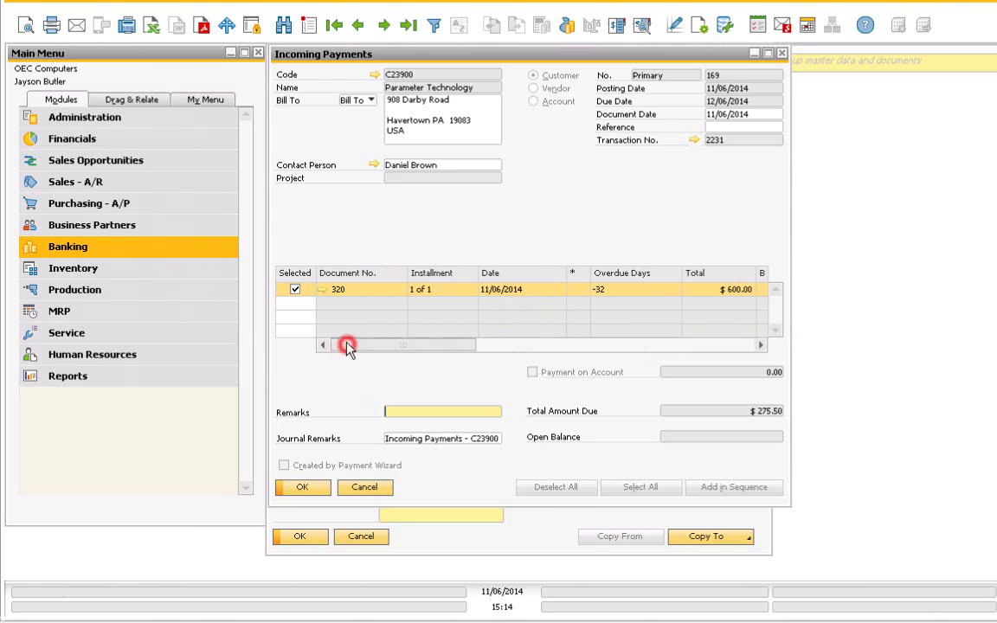
pyautogui.click(321, 290)
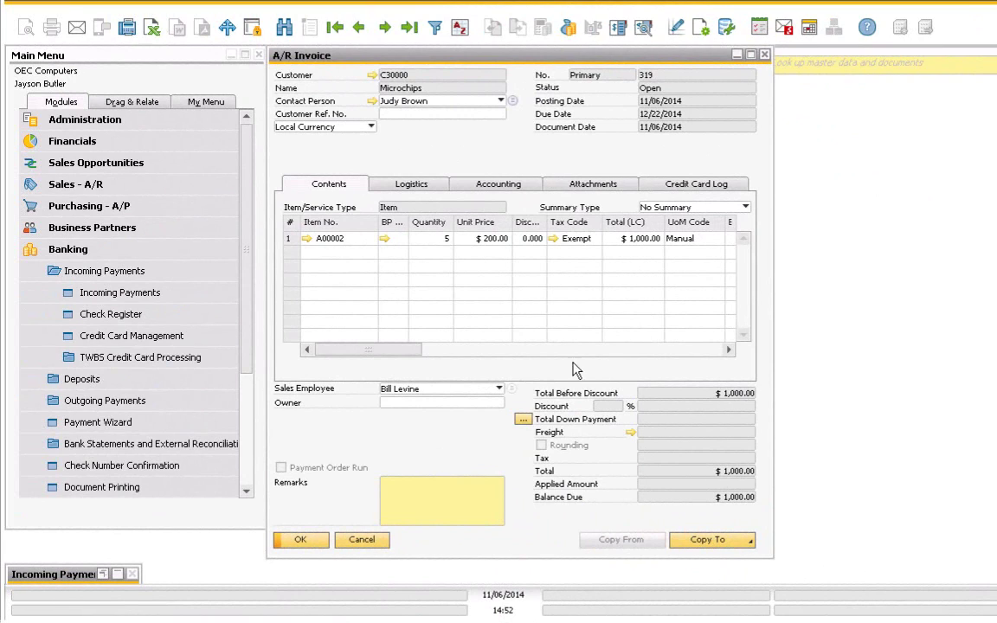
# Step: From the Microchips A/R invoice's accounting details, open the TWBS CC Install payment terms and examine their installment definition
pyautogui.click(498, 186)
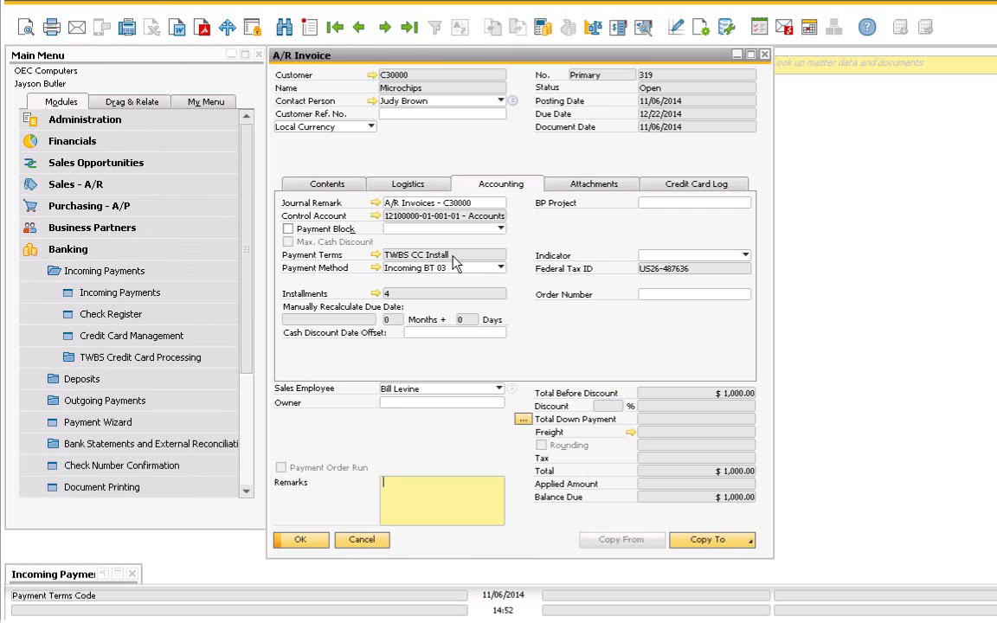
pyautogui.click(376, 255)
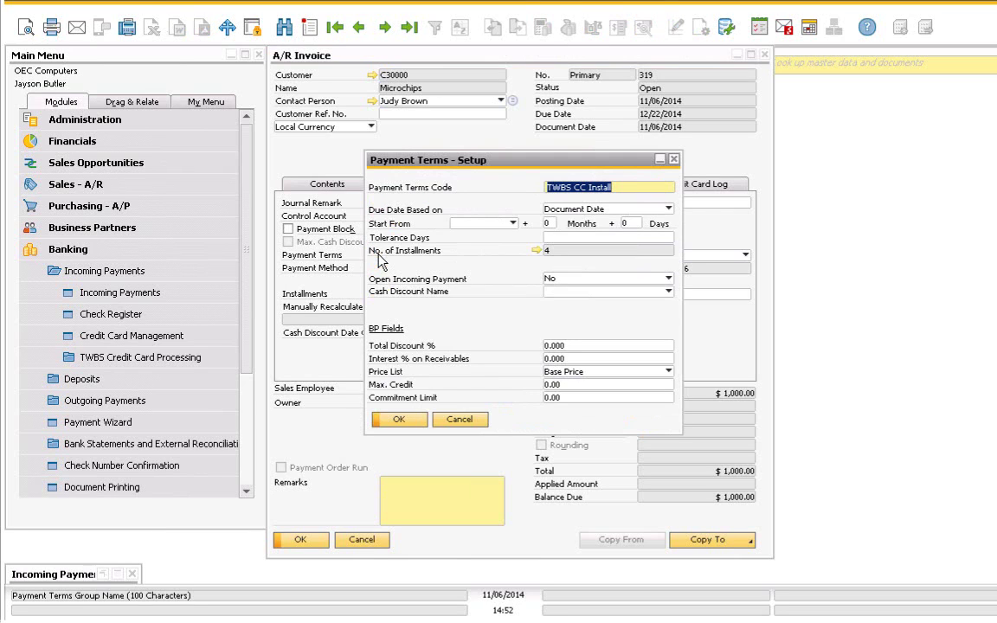
pyautogui.click(537, 252)
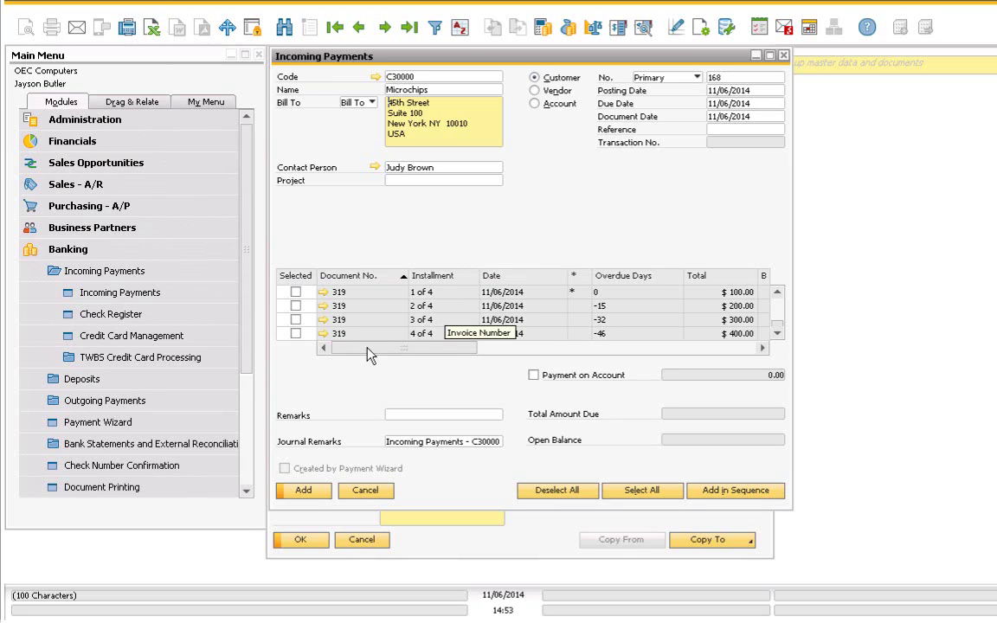
# Step: Select installment 1 of 4 in the Microchips incoming payment and try to set its total payment to $125
pyautogui.click(295, 292)
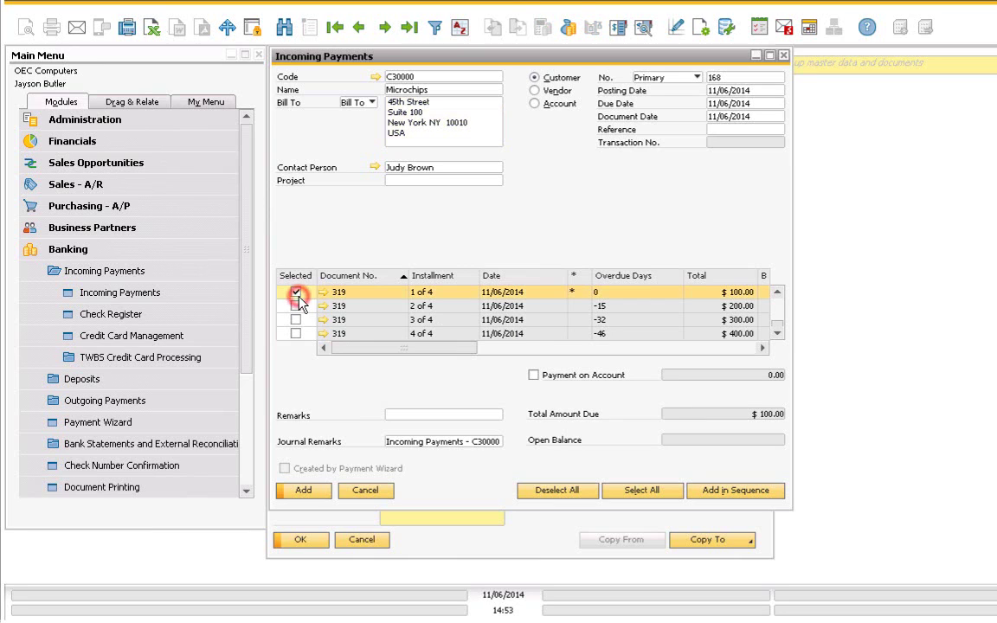
pyautogui.click(541, 347)
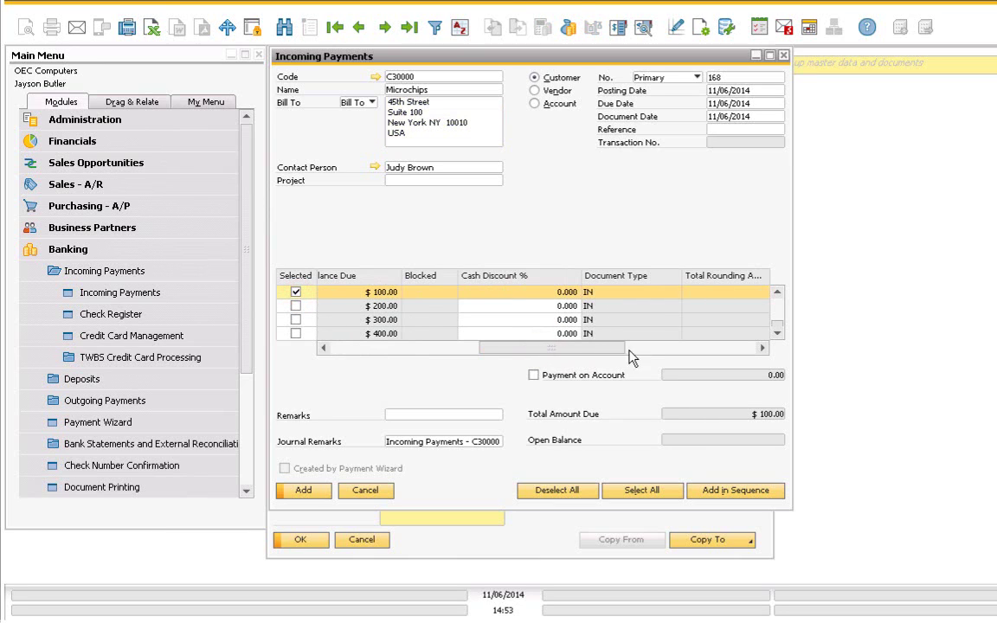
pyautogui.click(645, 347)
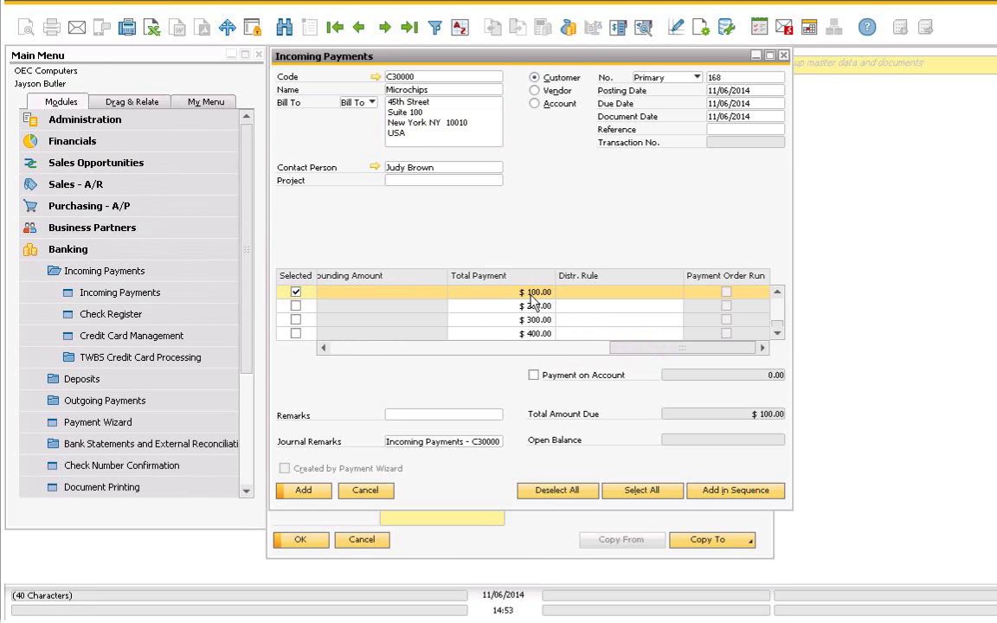
pyautogui.click(533, 291)
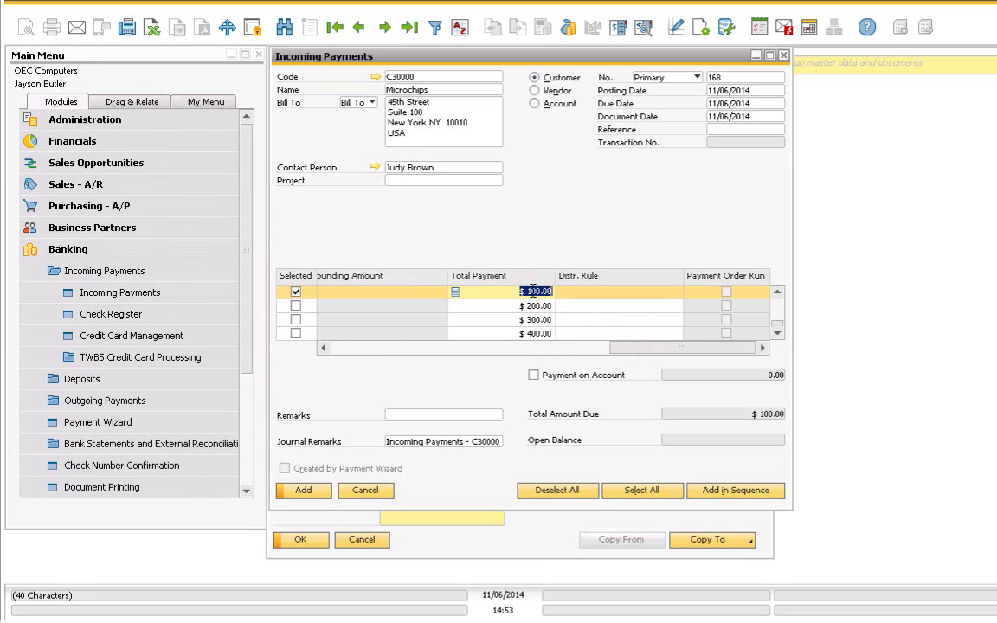
pyautogui.write('125')
pyautogui.press('Tab')
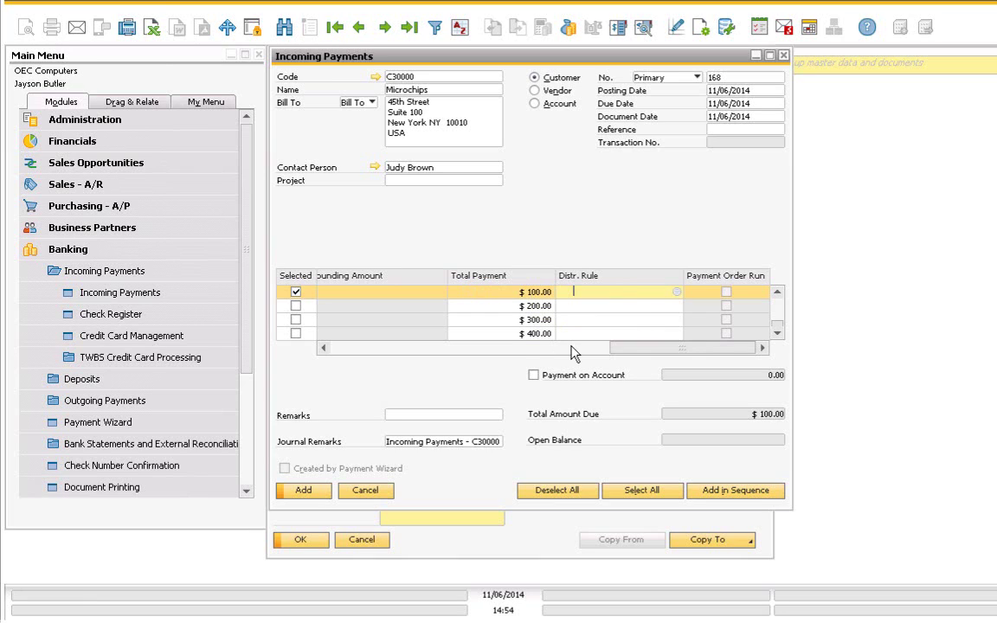
pyautogui.click(514, 291)
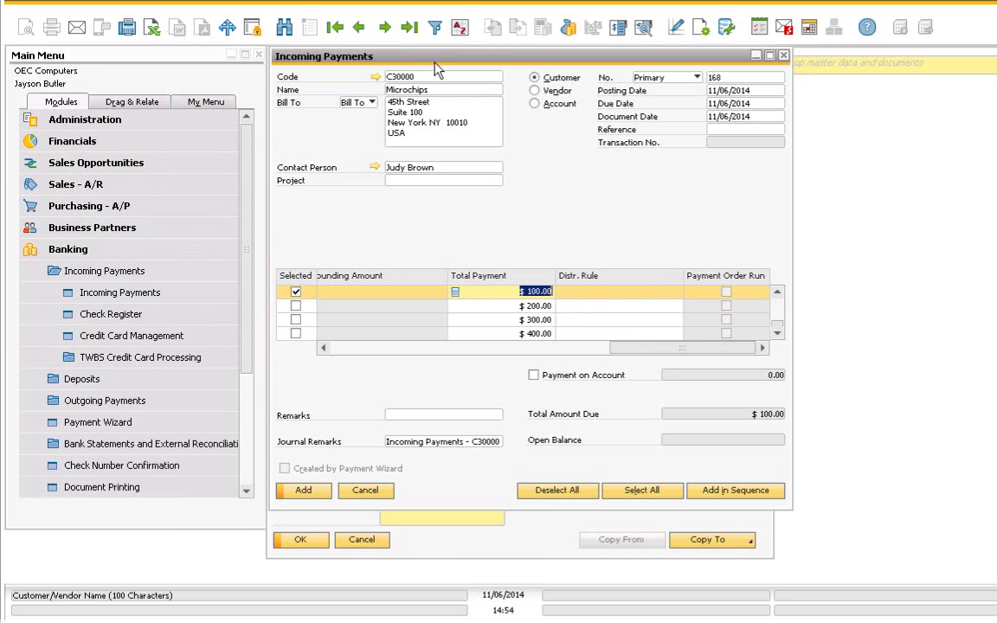
# Step: In the incoming payment's payment means, choose the Microchip MC card and fill the amount due with the $100.00 balance
pyautogui.click(568, 28)
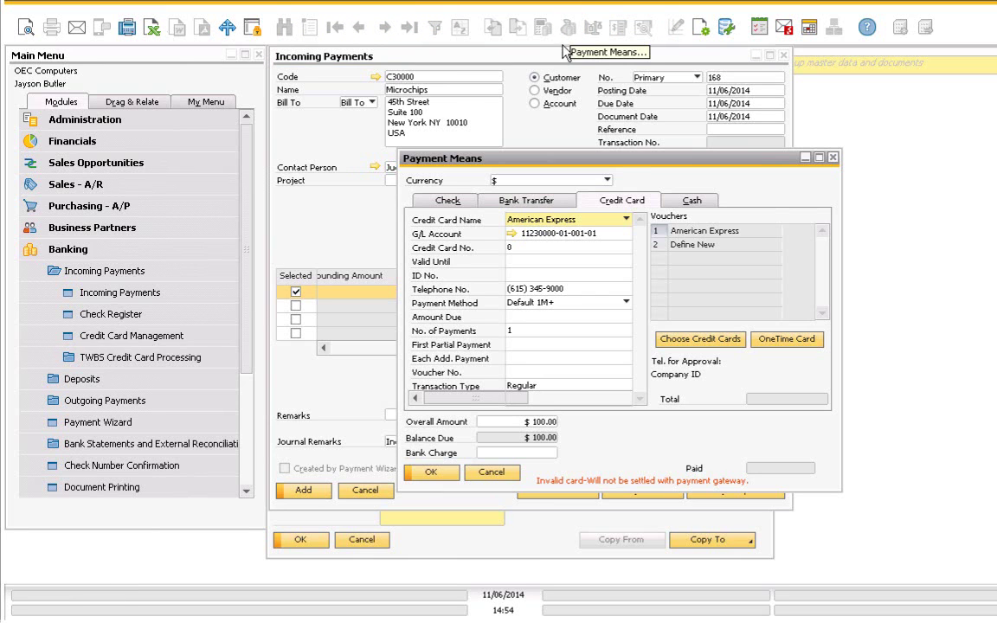
pyautogui.click(708, 339)
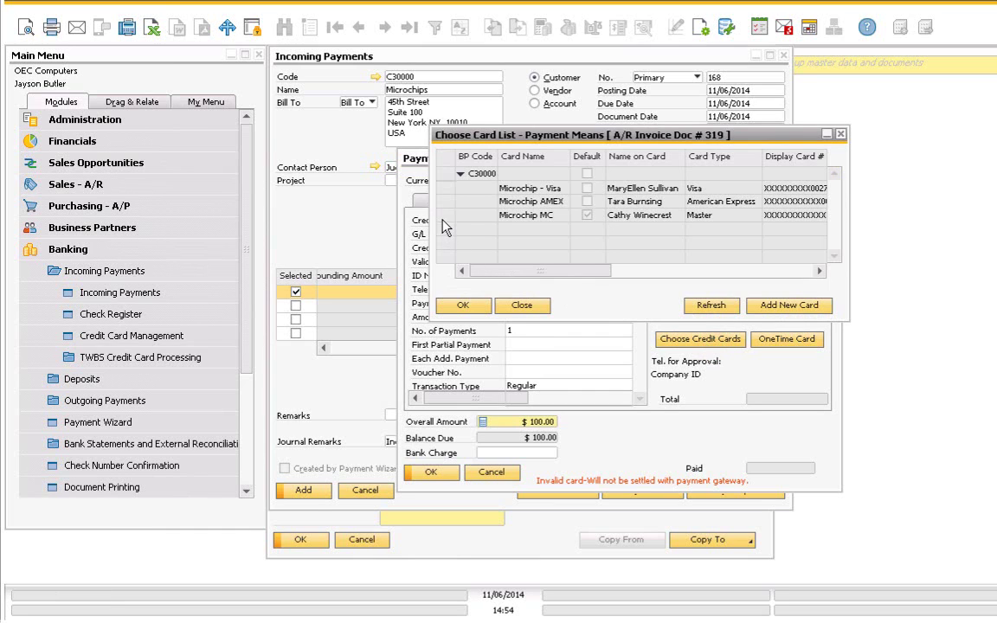
pyautogui.click(443, 219)
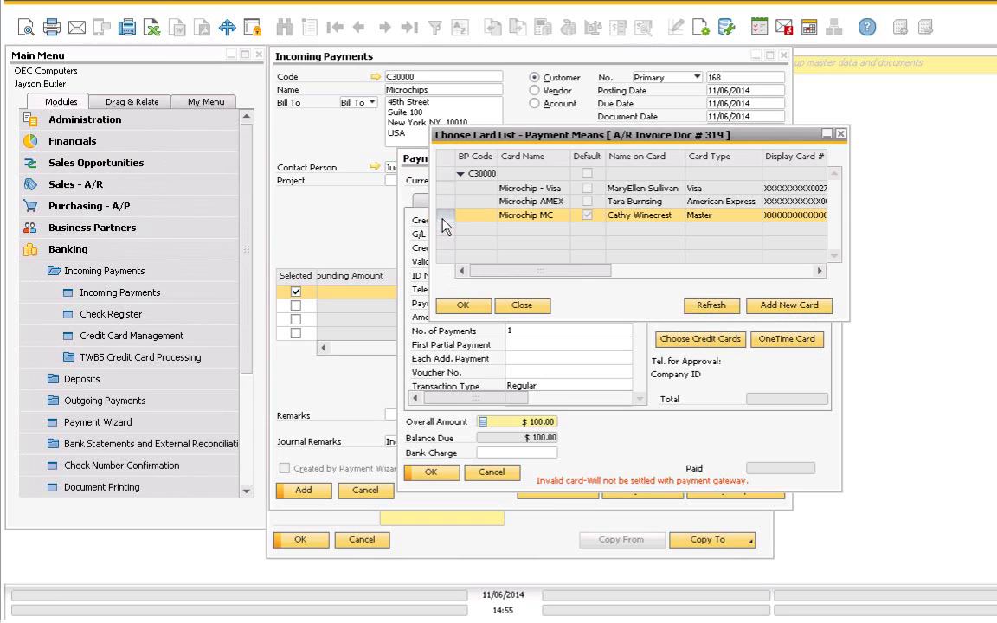
pyautogui.doubleClick(443, 220)
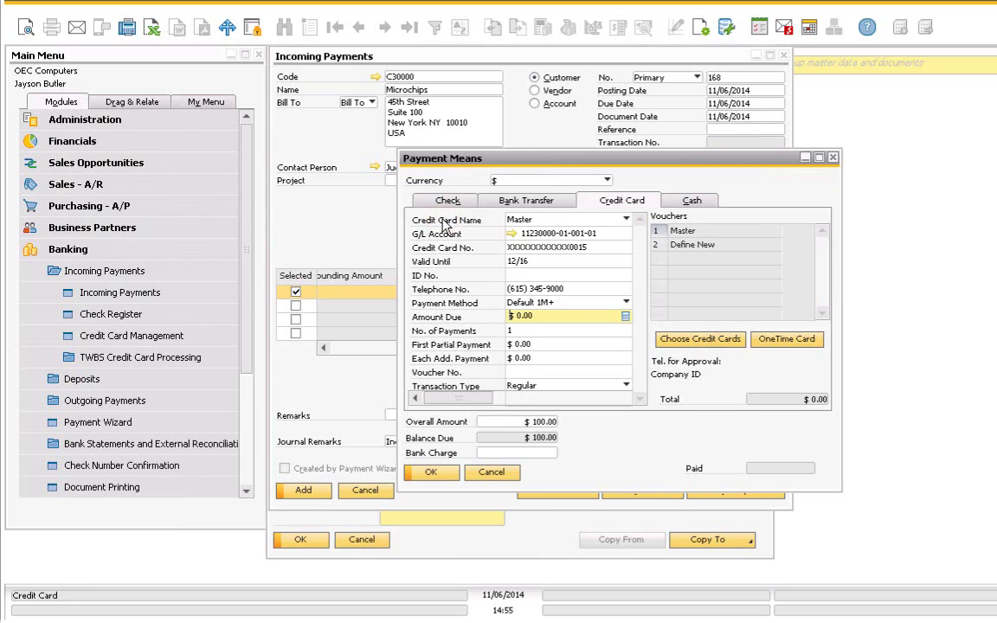
pyautogui.hotkey('ctrl', 'b')
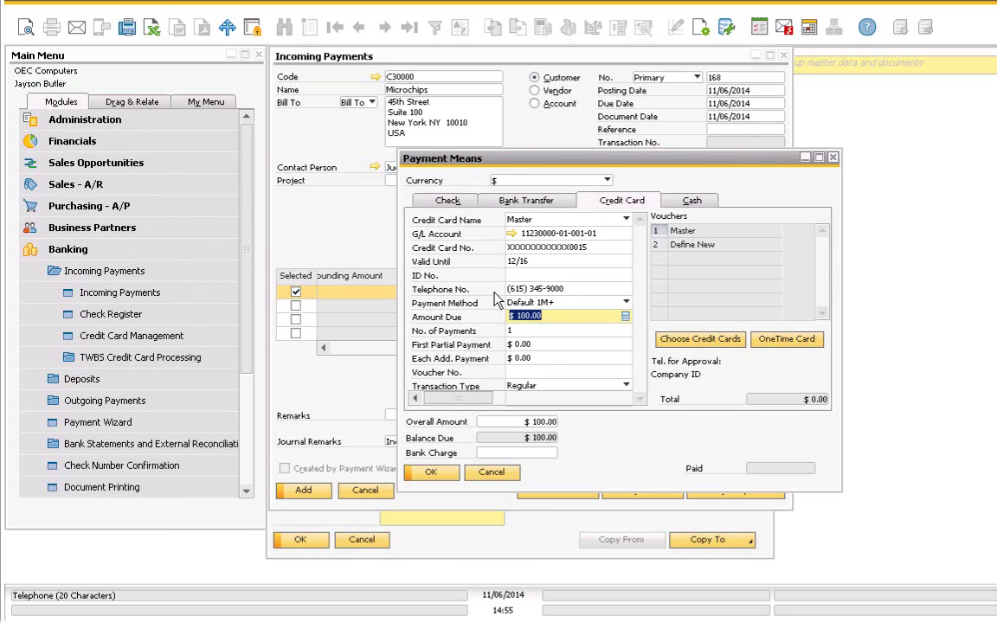
# Step: Authorize the Microchip MC payment and accept the payment means, continuing past the cash account and voucher approval warnings
pyautogui.click(451, 472)
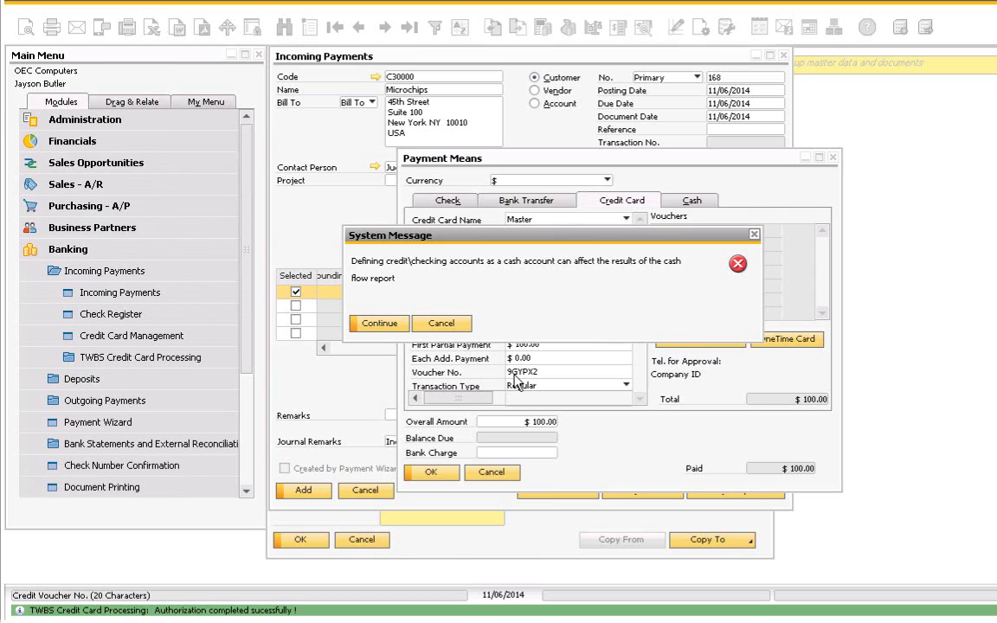
pyautogui.click(357, 327)
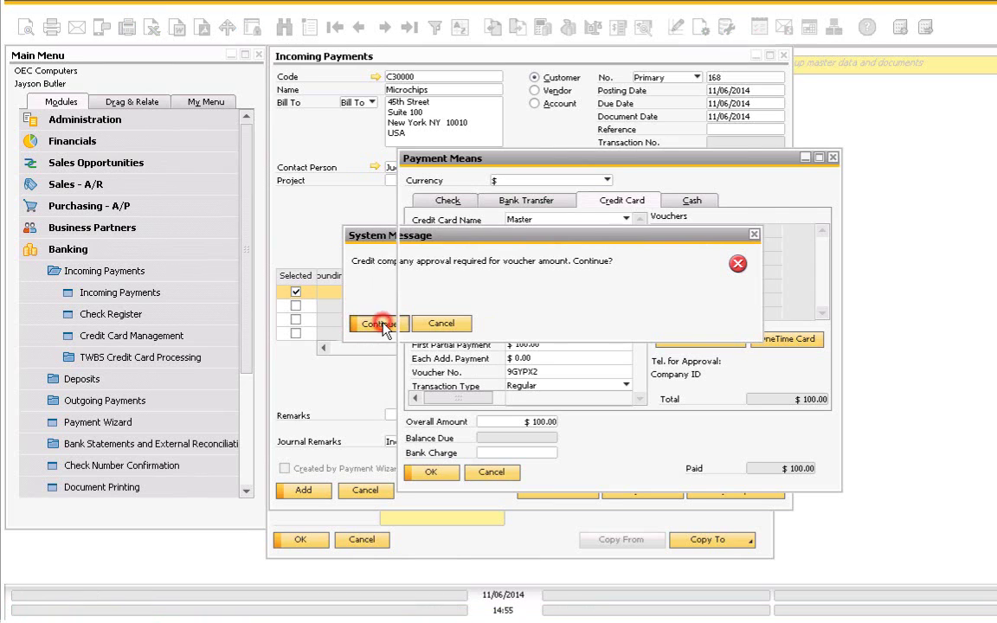
pyautogui.click(380, 325)
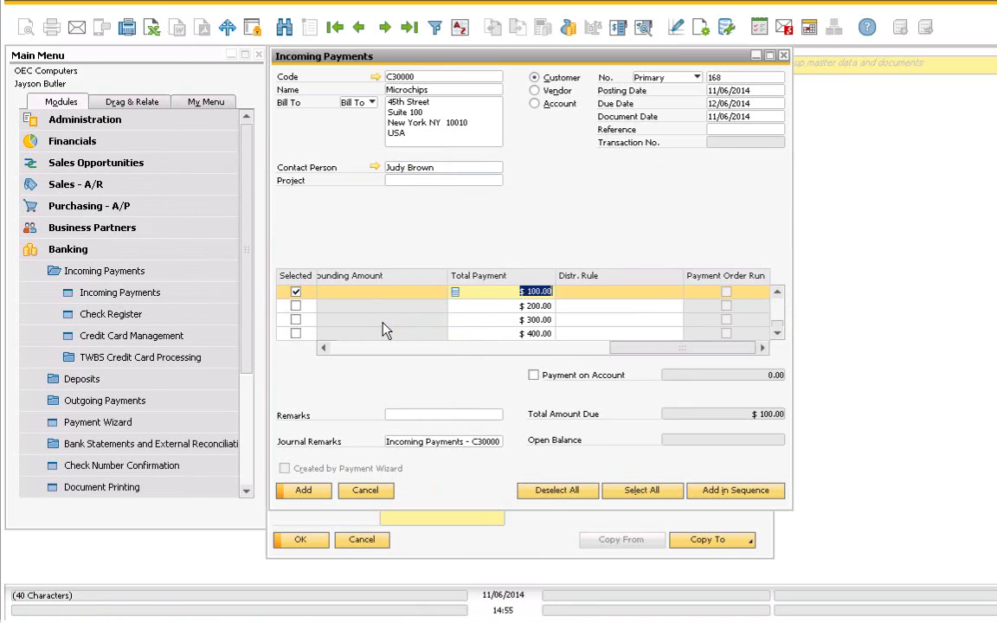
# Step: Add the Microchips incoming payment for installment 1 of 4 and confirm the addition
pyautogui.click(380, 348)
pyautogui.click(380, 349)
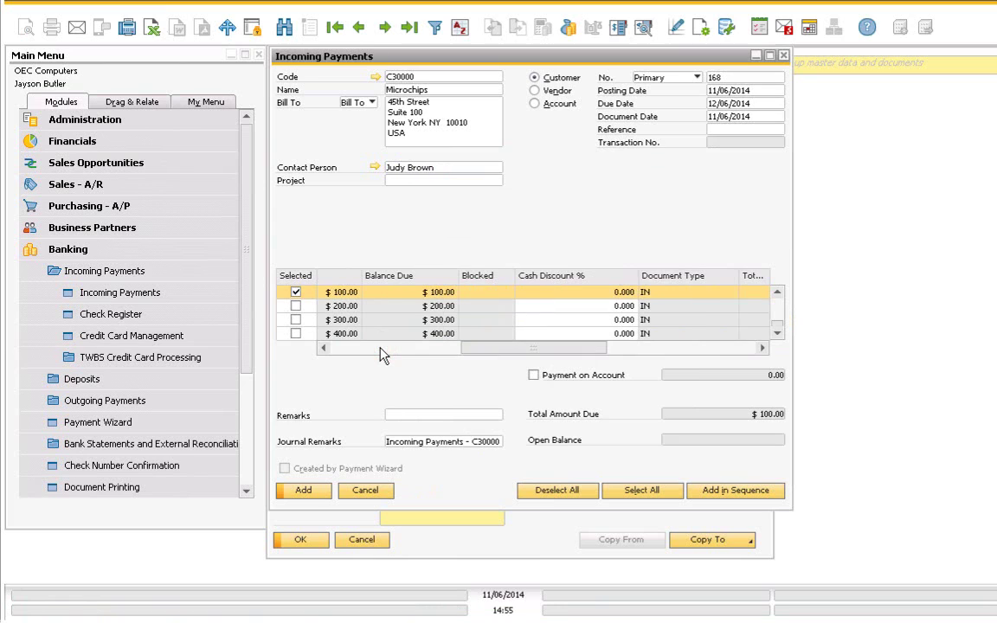
pyautogui.click(324, 493)
pyautogui.click(381, 323)
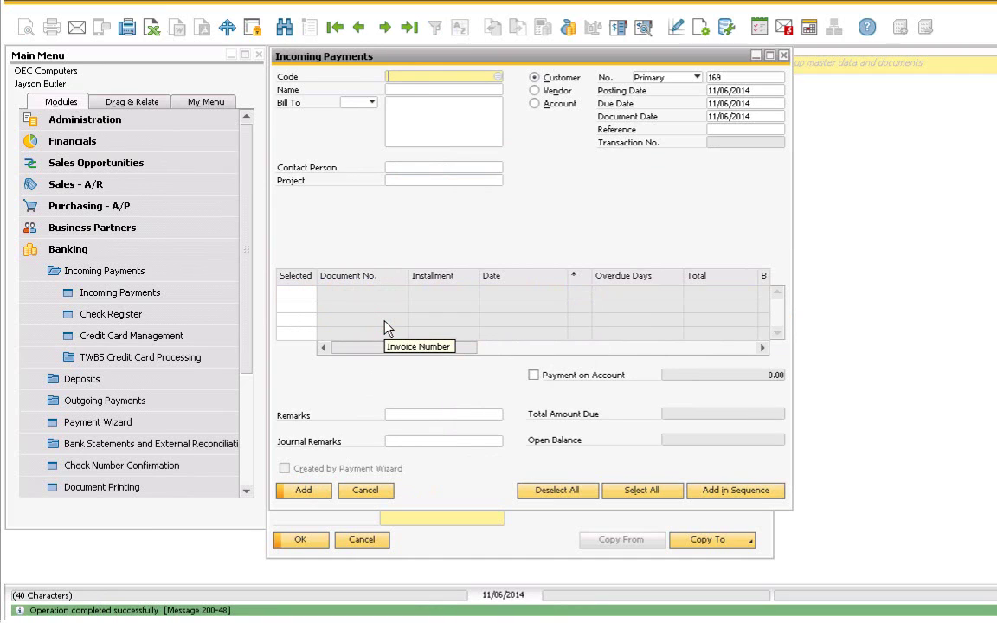
# Step: Bring back the posted Microchips payment and open its linked A/R invoice to check the applied amount and balance due
pyautogui.click(364, 28)
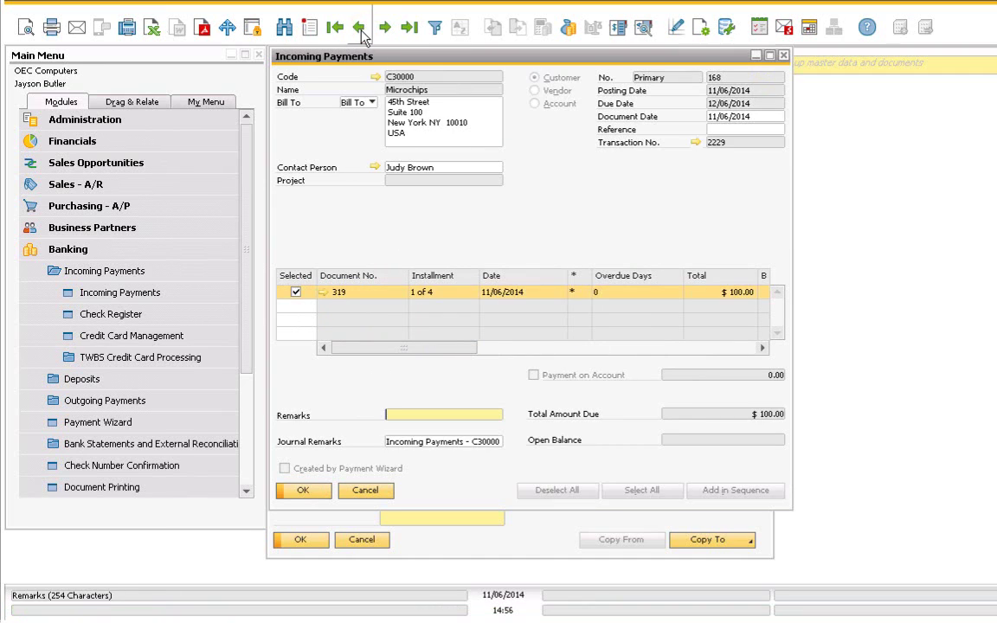
pyautogui.click(325, 293)
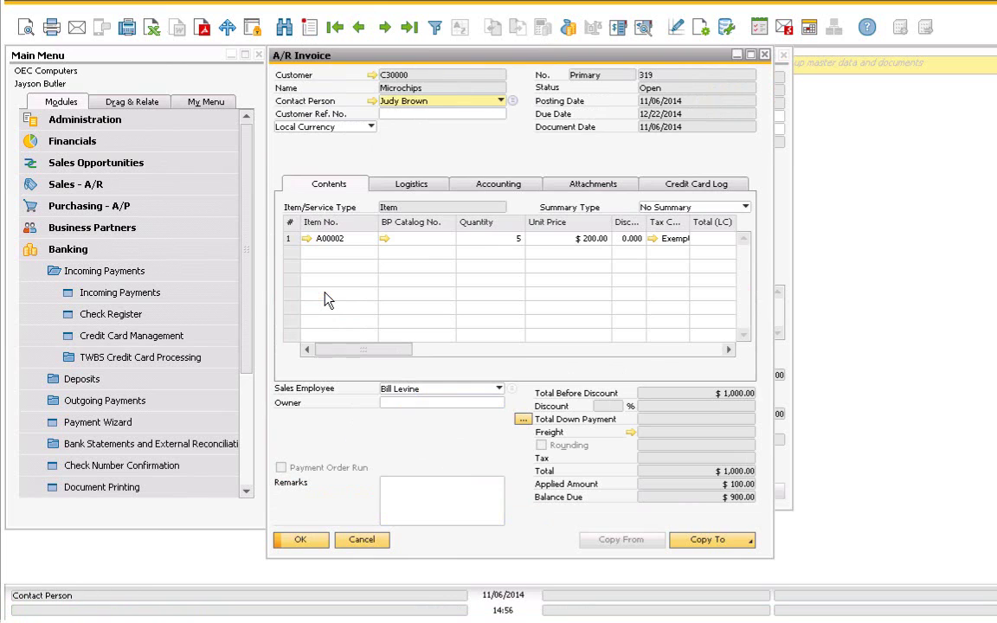